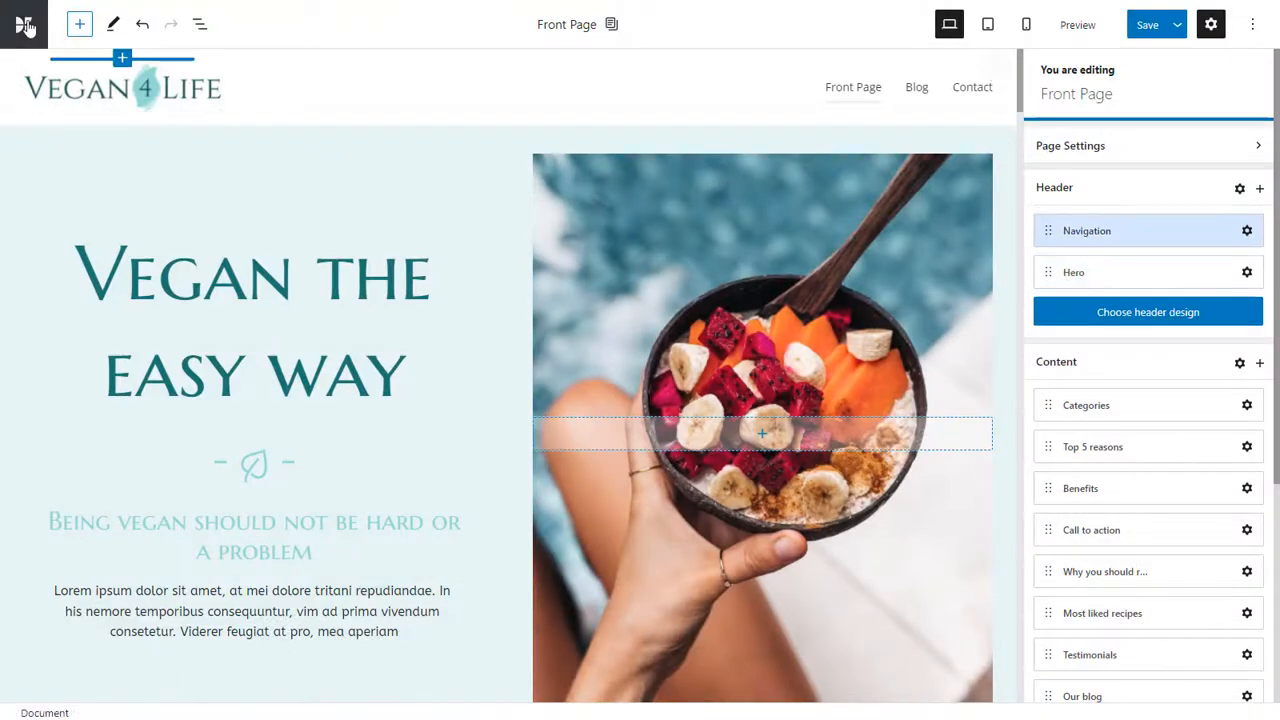
Exit the page editor to the WordPress dashboard, discarding the unsaved changes.
{"action": "left_click", "coordinate": [24, 24]}
{"action": "left_click", "coordinate": [79, 87]}
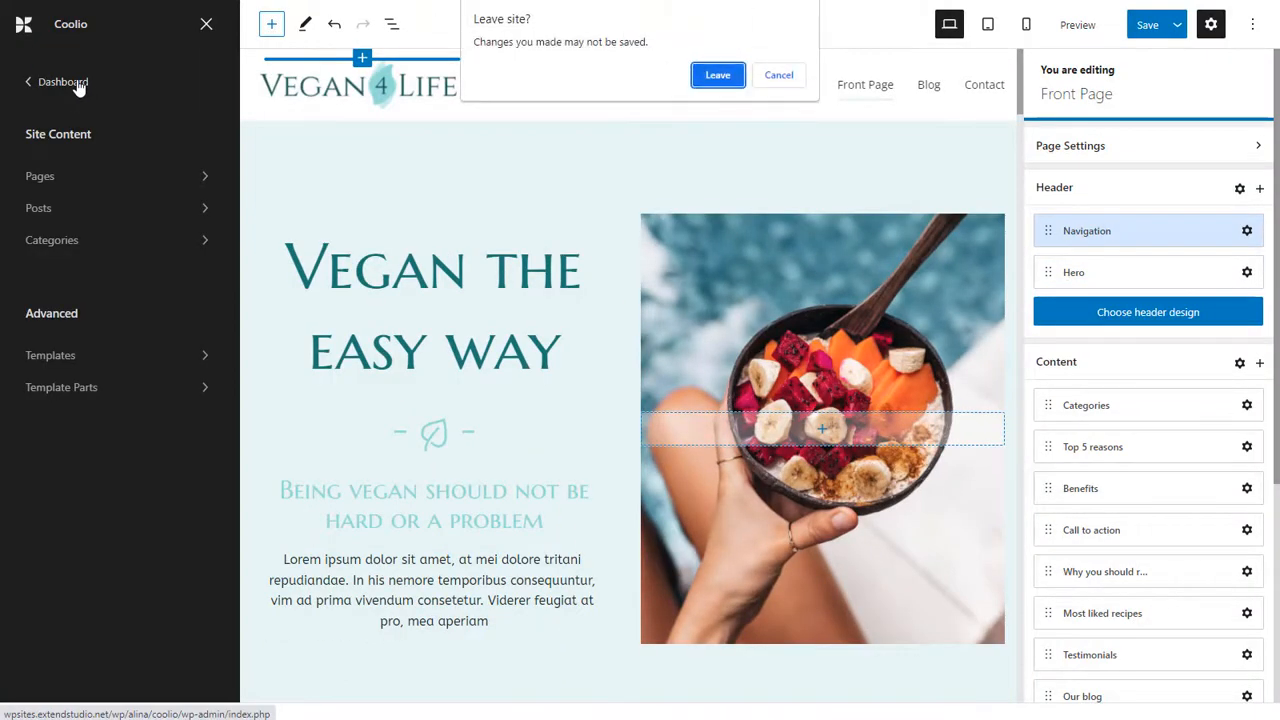
{"action": "left_click", "coordinate": [718, 76]}
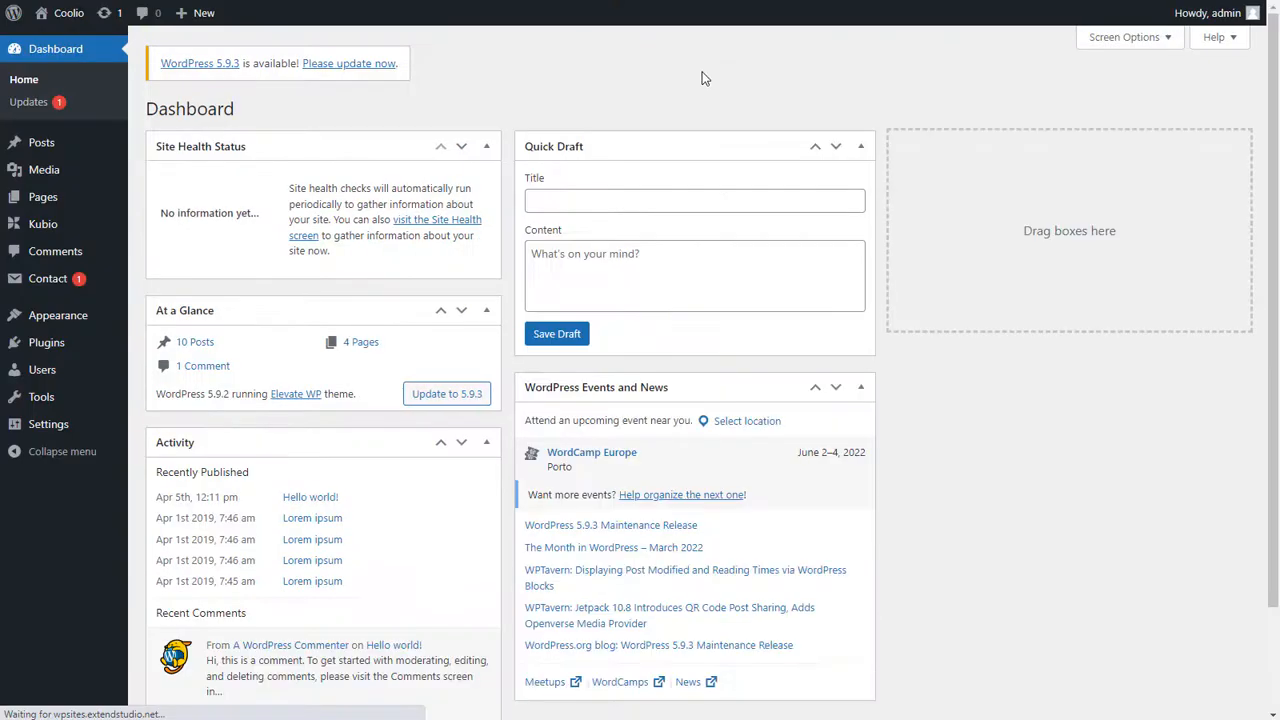
Browse the free and PRO templates among Kubio's starter sites.
{"action": "mouse_move", "coordinate": [36, 232]}
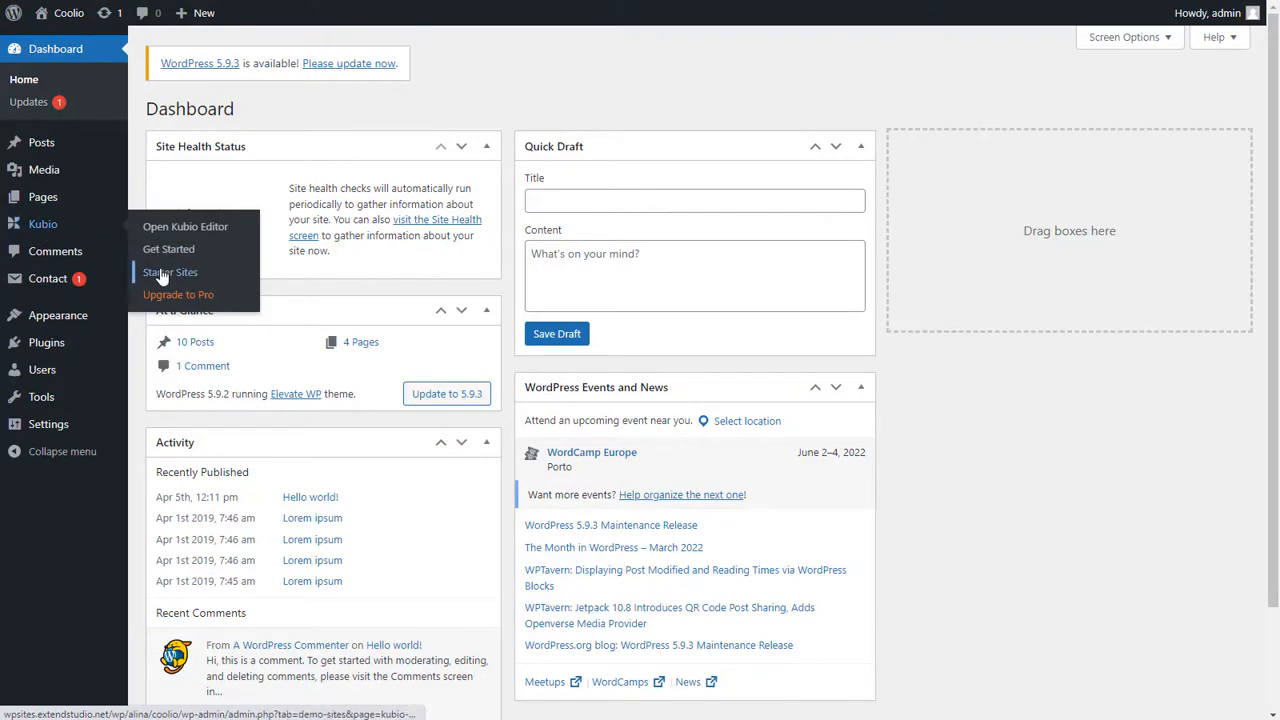
{"action": "left_click", "coordinate": [161, 275]}
{"action": "scroll", "coordinate": [713, 316], "scroll_direction": "down", "scroll_amount": 8}
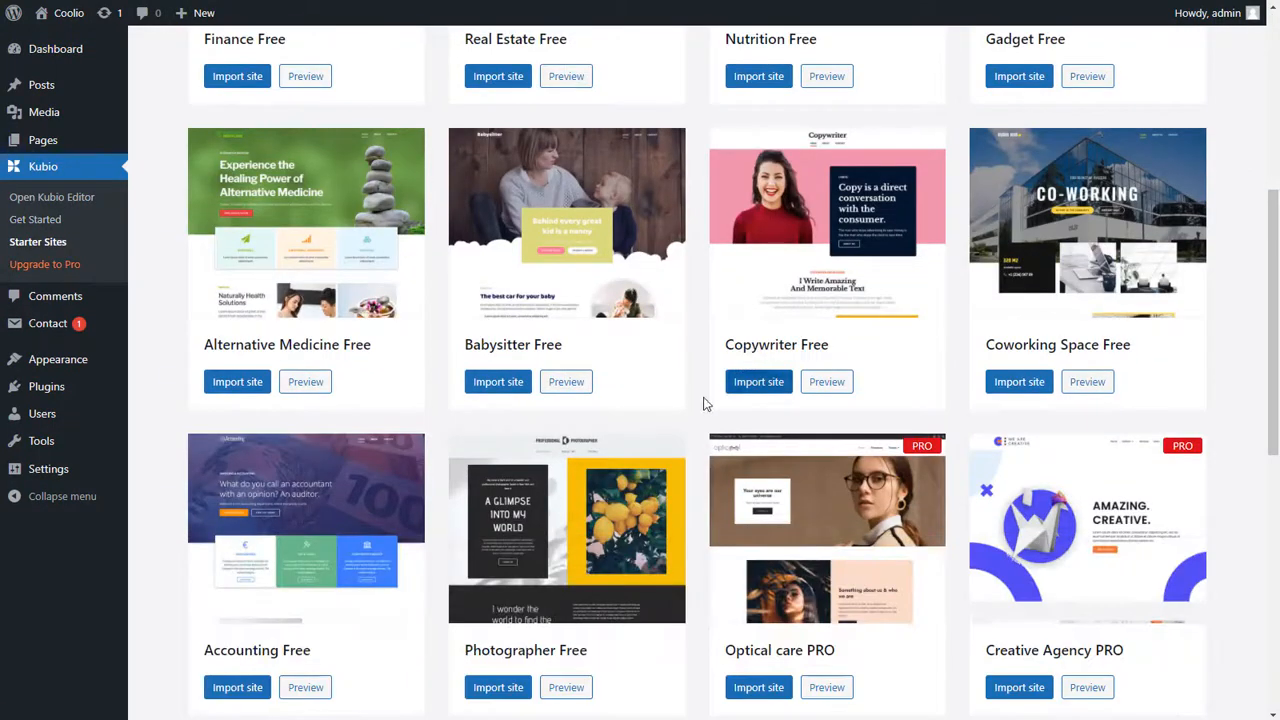
{"action": "scroll", "coordinate": [882, 406], "scroll_direction": "up", "scroll_amount": 8}
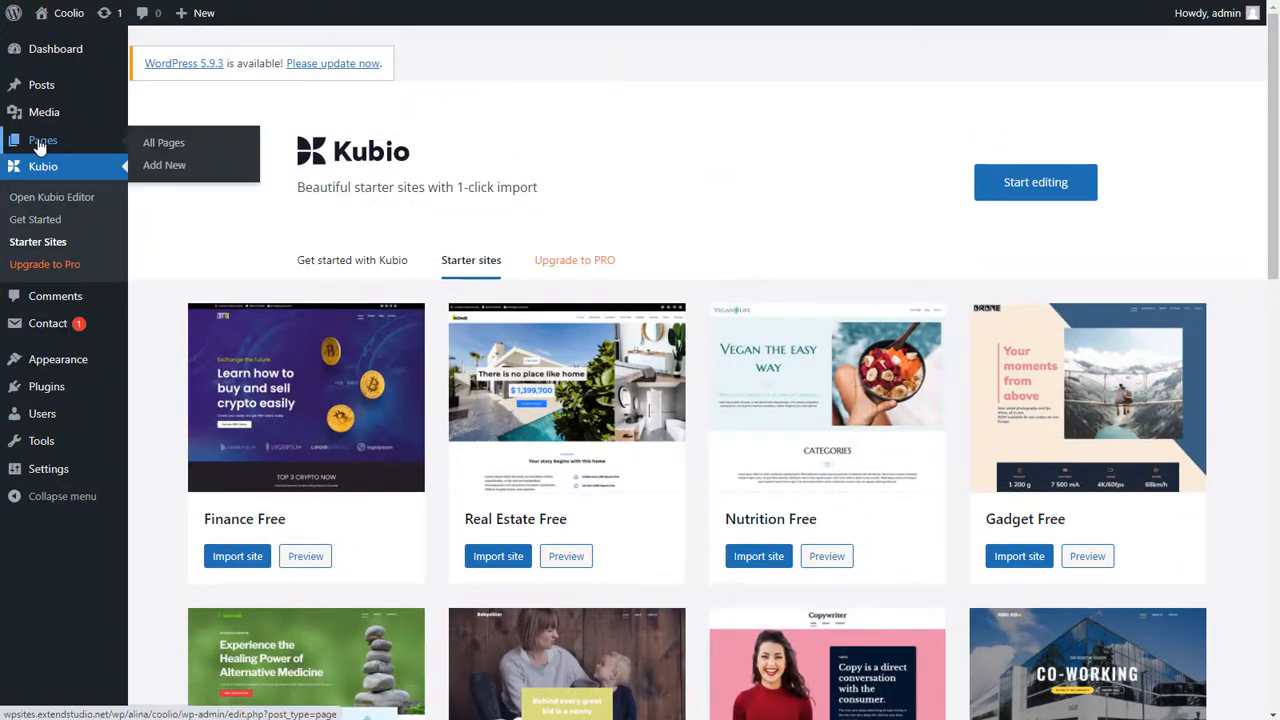
Open the Front Page from the site's pages for editing with Kubio and look through its header, content and footer sections.
{"action": "left_click", "coordinate": [38, 140]}
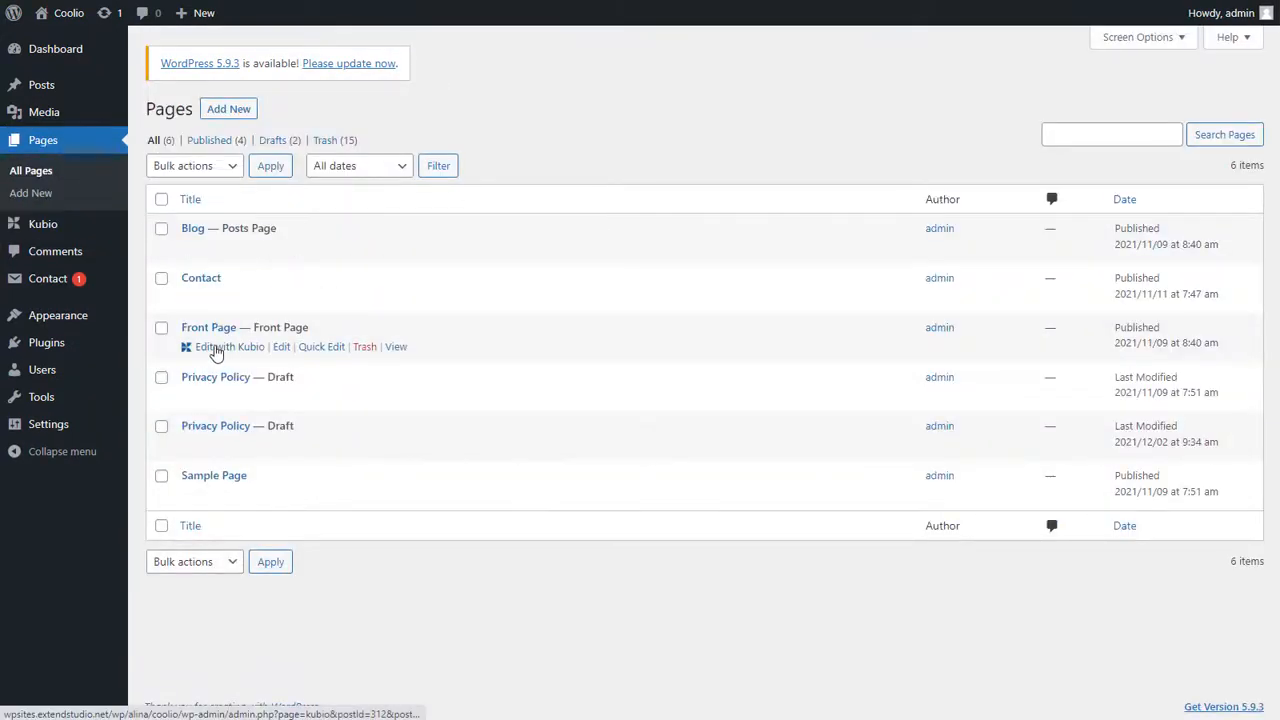
{"action": "left_click", "coordinate": [216, 350]}
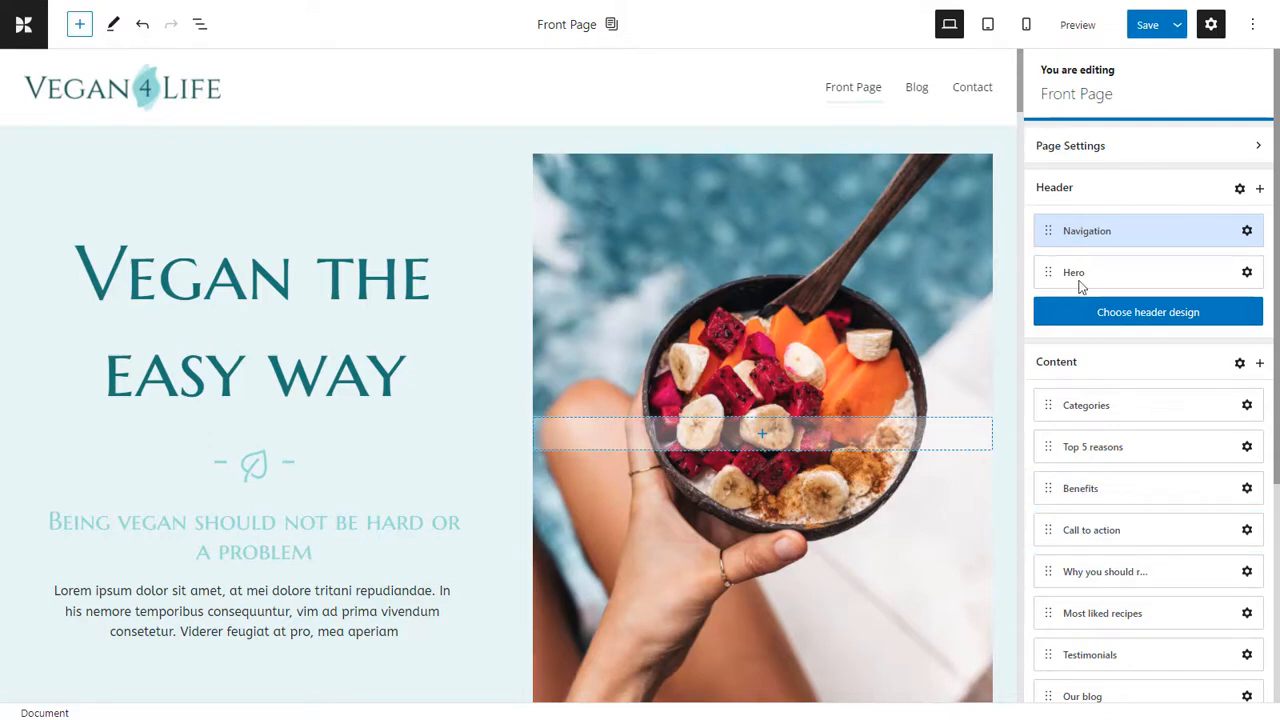
{"action": "scroll", "coordinate": [1080, 254], "scroll_direction": "down", "scroll_amount": 3}
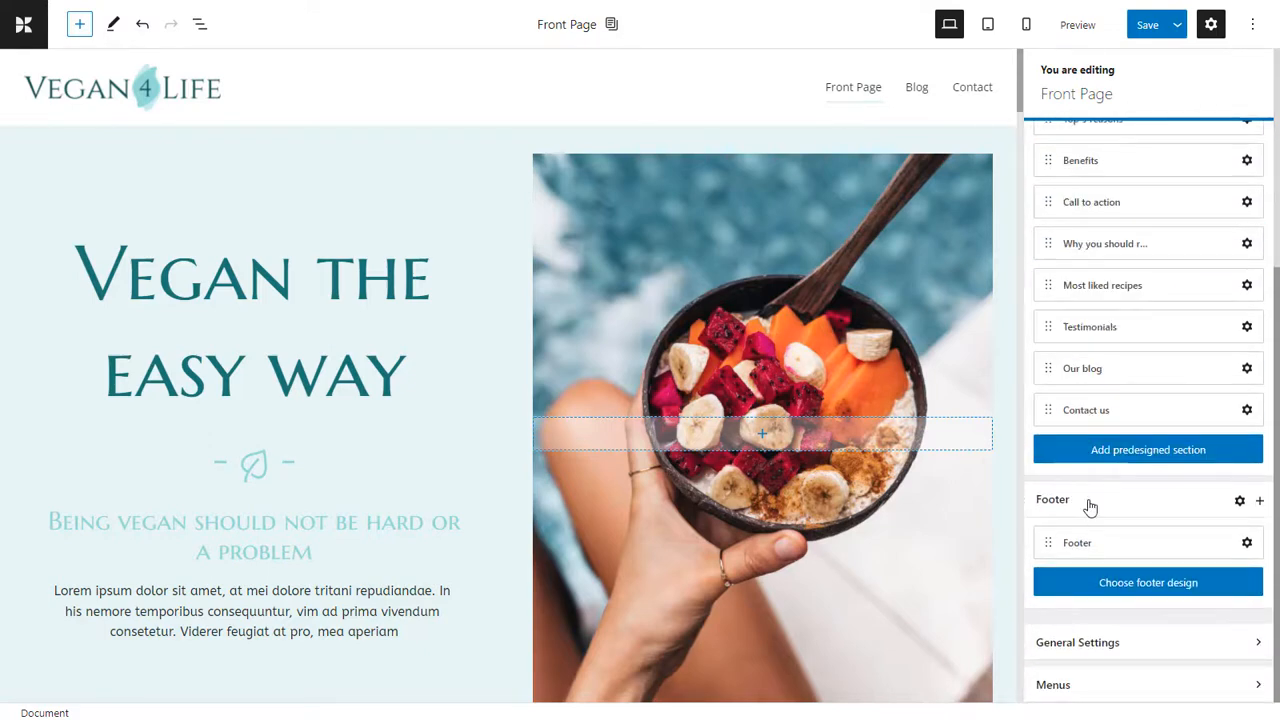
{"action": "scroll", "coordinate": [1090, 508], "scroll_direction": "up", "scroll_amount": 3}
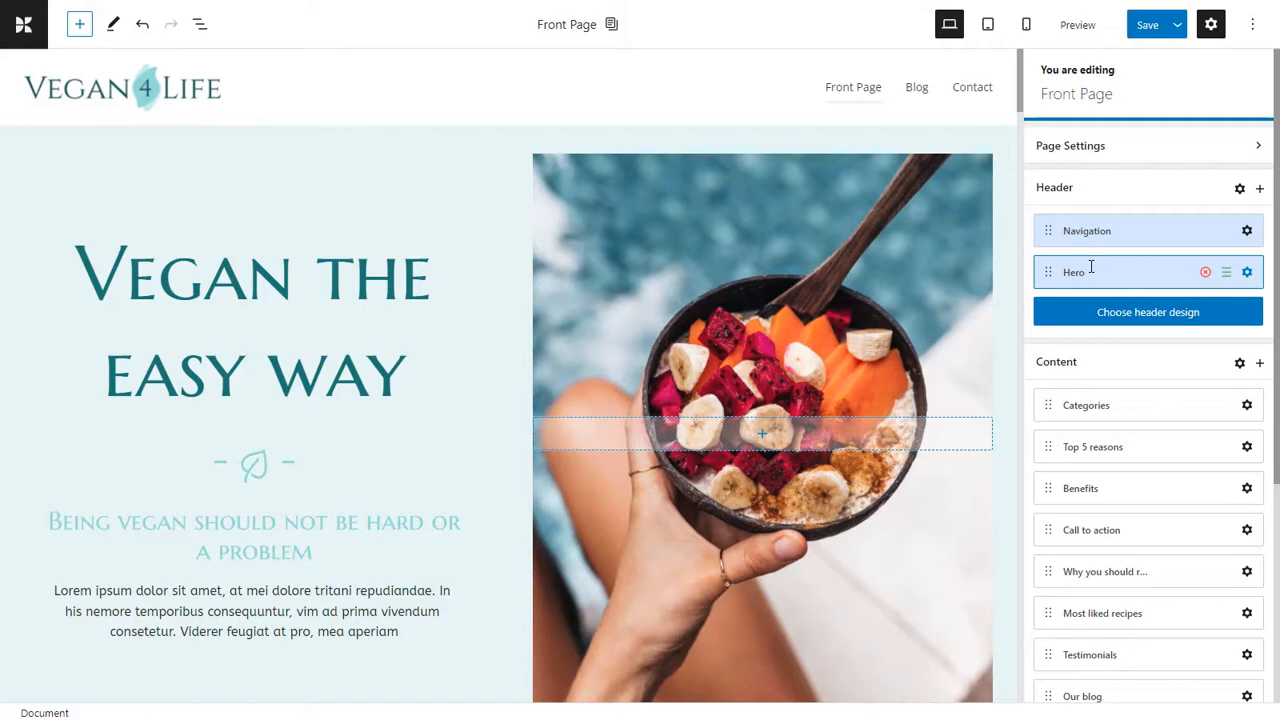
Assign the Inner Page Header to the Front Page in the header settings.
{"action": "left_click", "coordinate": [1240, 190]}
{"action": "left_click", "coordinate": [1170, 247]}
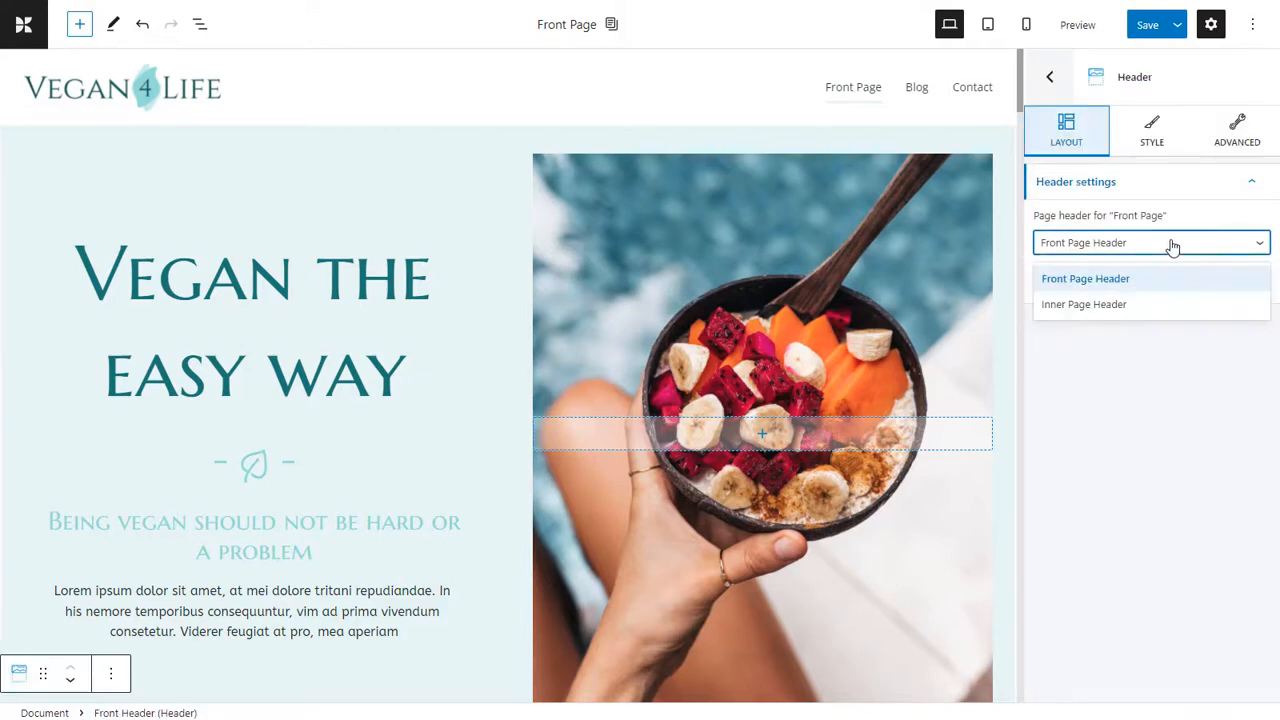
{"action": "left_click", "coordinate": [1112, 305]}
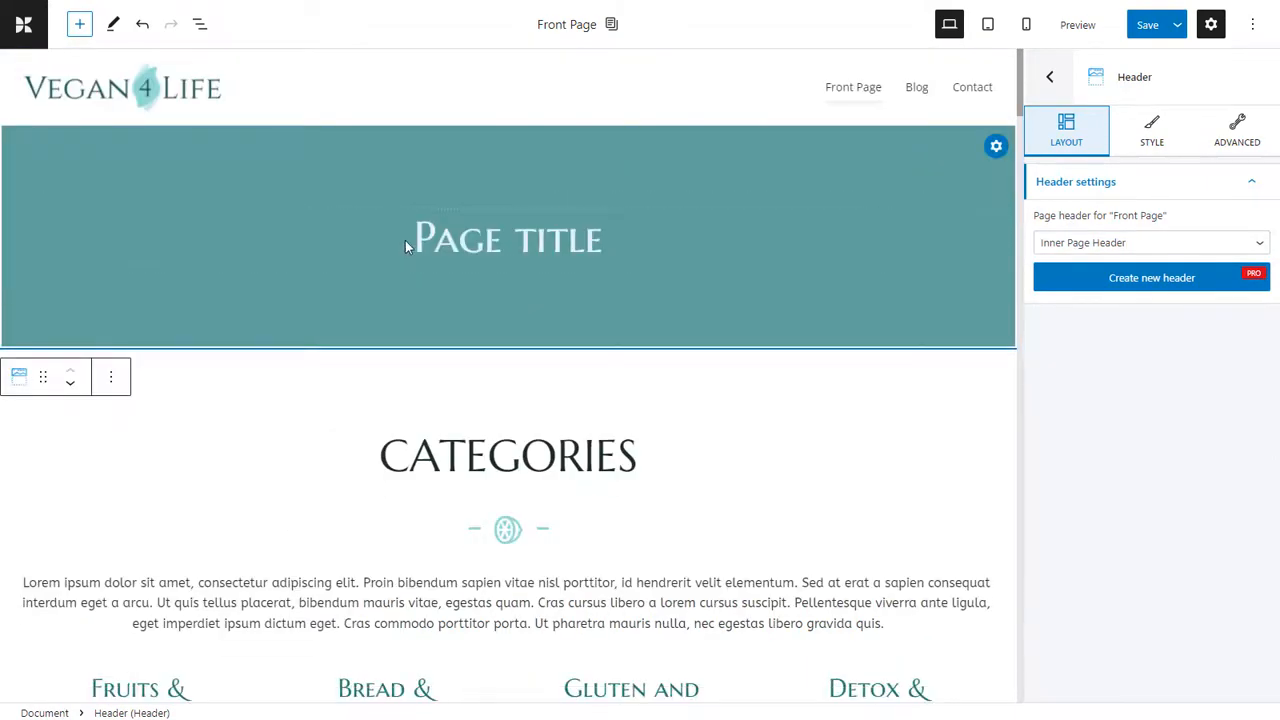
Set the page's header back to Front Page Header and leave the header settings.
{"action": "left_click", "coordinate": [1076, 246]}
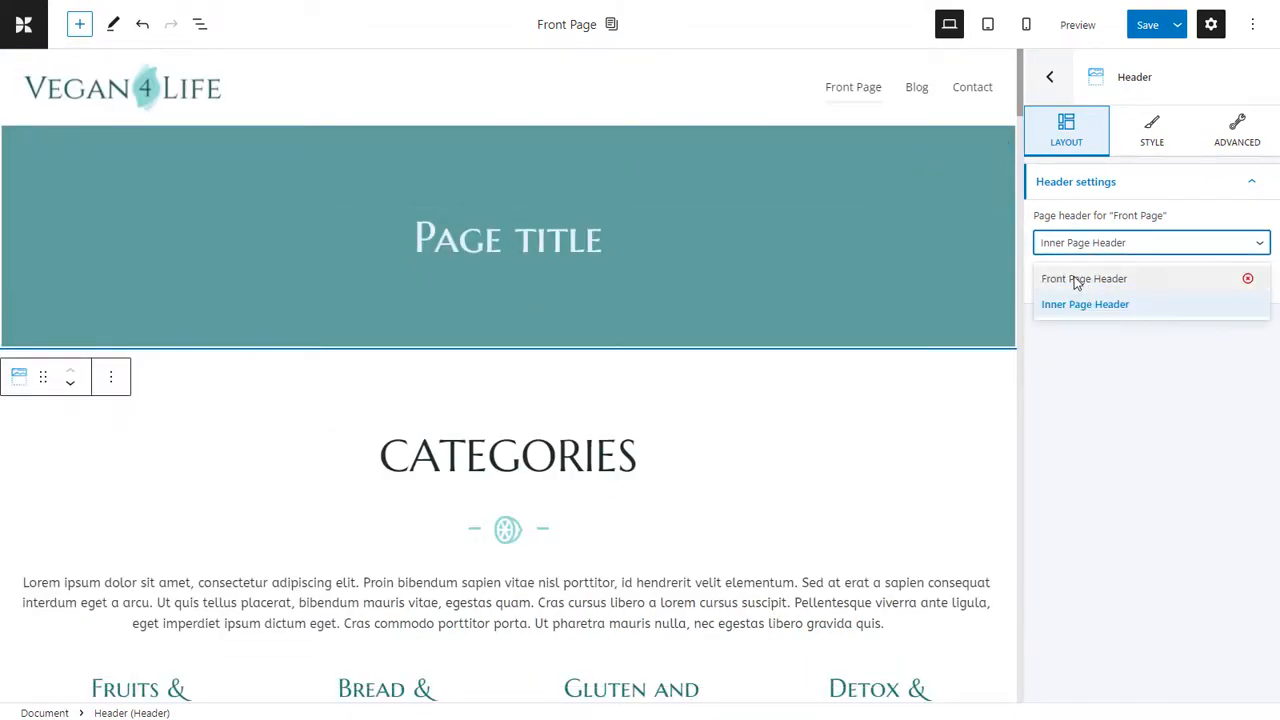
{"action": "left_click", "coordinate": [1076, 280]}
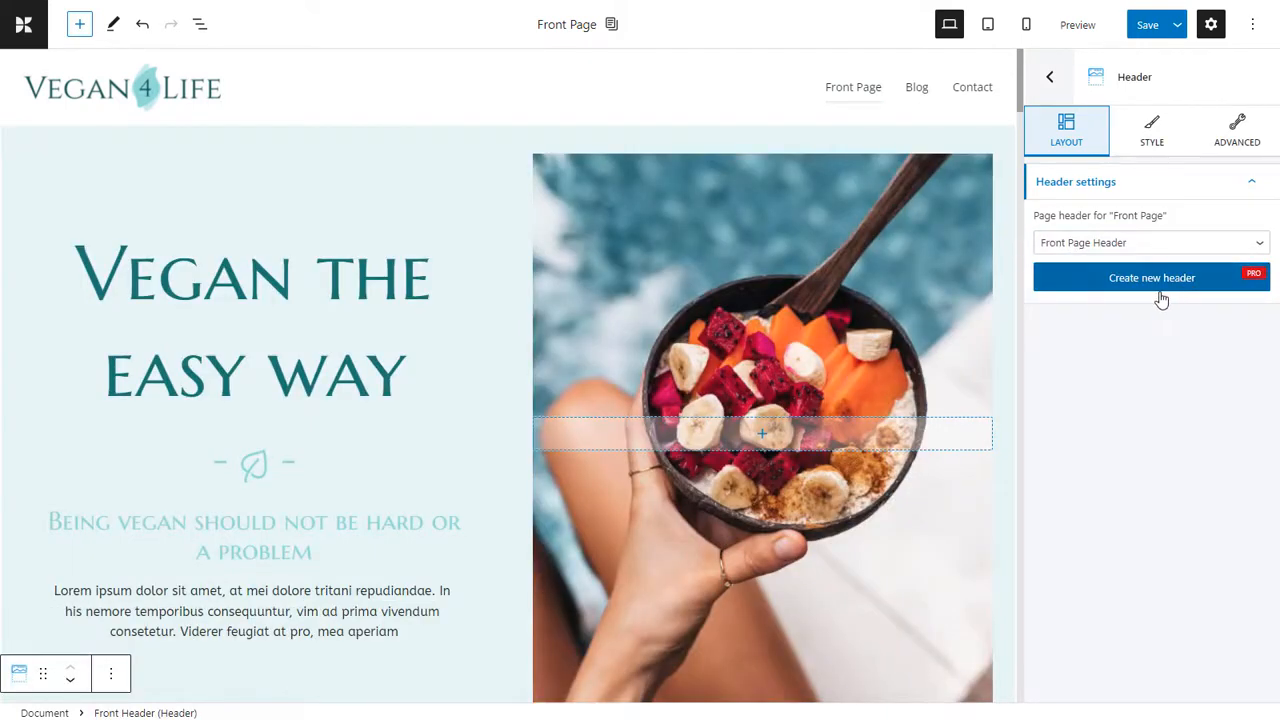
{"action": "left_click", "coordinate": [1051, 79]}
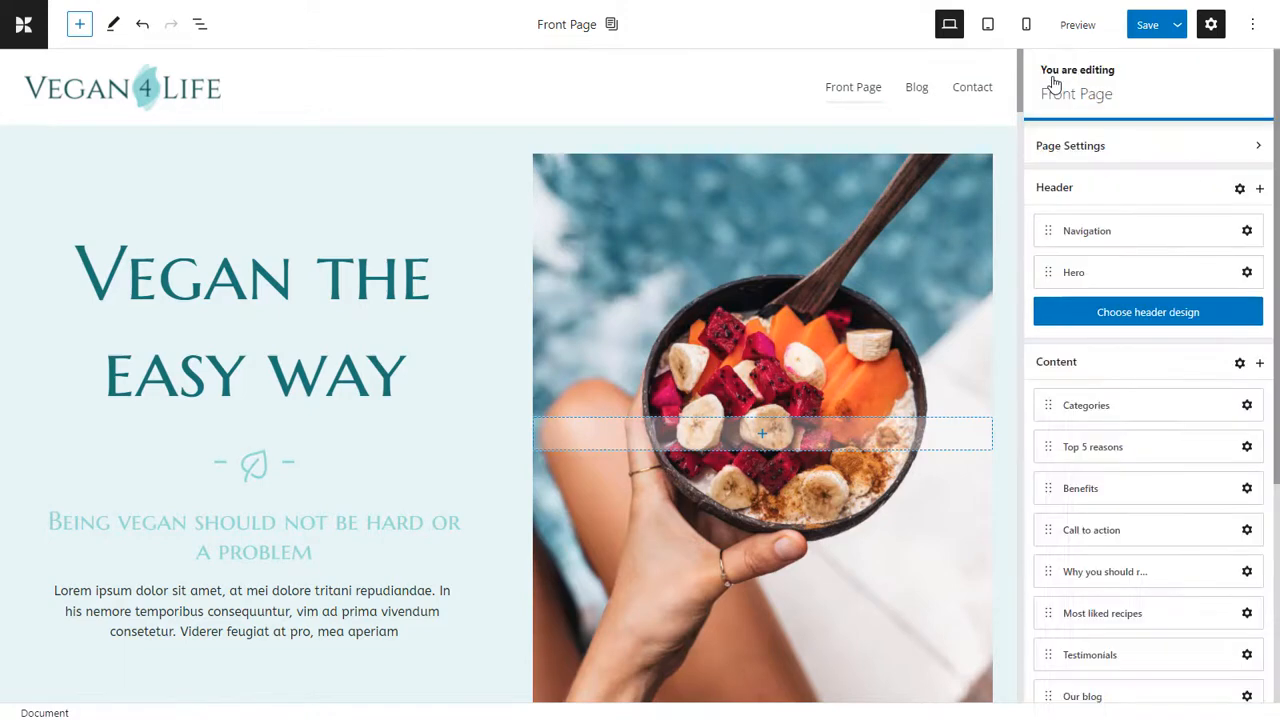
Add the first predesigned About section, with the text card and basket photo, to the page header.
{"action": "left_click", "coordinate": [1260, 190]}
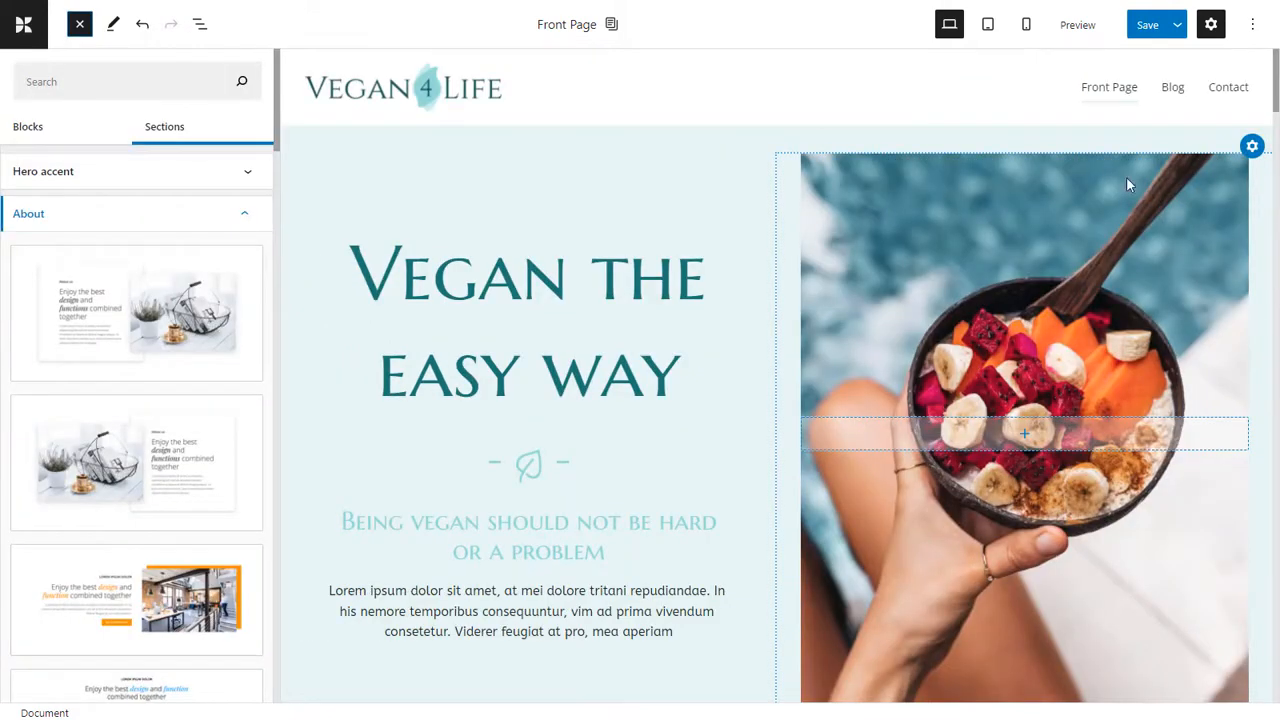
{"action": "left_click", "coordinate": [135, 325]}
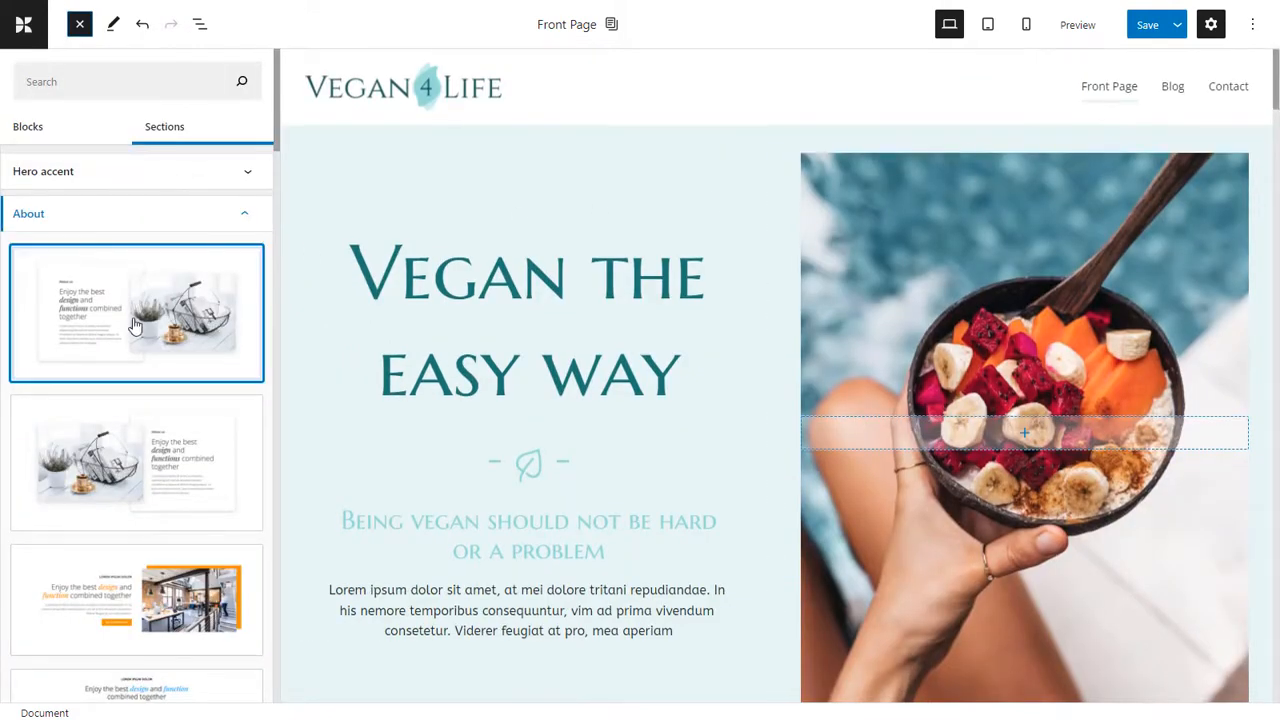
{"action": "scroll", "coordinate": [159, 380], "scroll_direction": "down", "scroll_amount": 5}
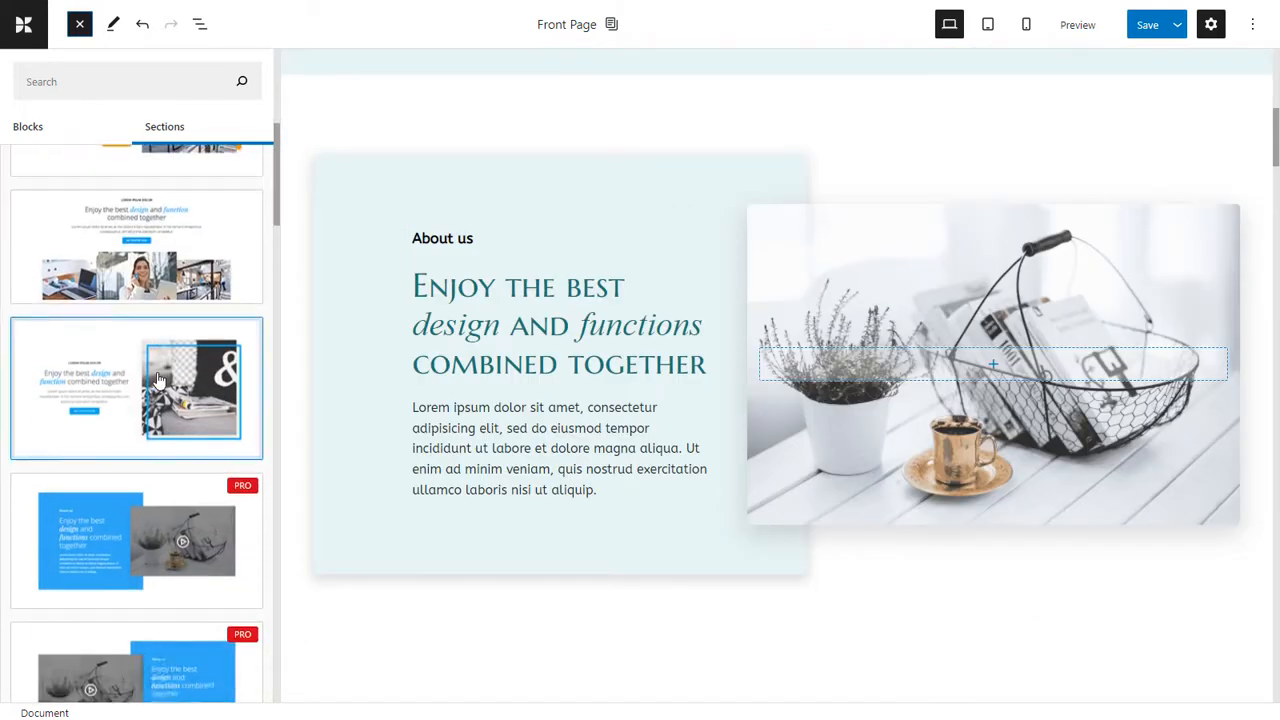
{"action": "scroll", "coordinate": [159, 382], "scroll_direction": "up", "scroll_amount": 5}
{"action": "scroll", "coordinate": [877, 427], "scroll_direction": "up", "scroll_amount": 1}
{"action": "scroll", "coordinate": [874, 425], "scroll_direction": "up", "scroll_amount": 8}
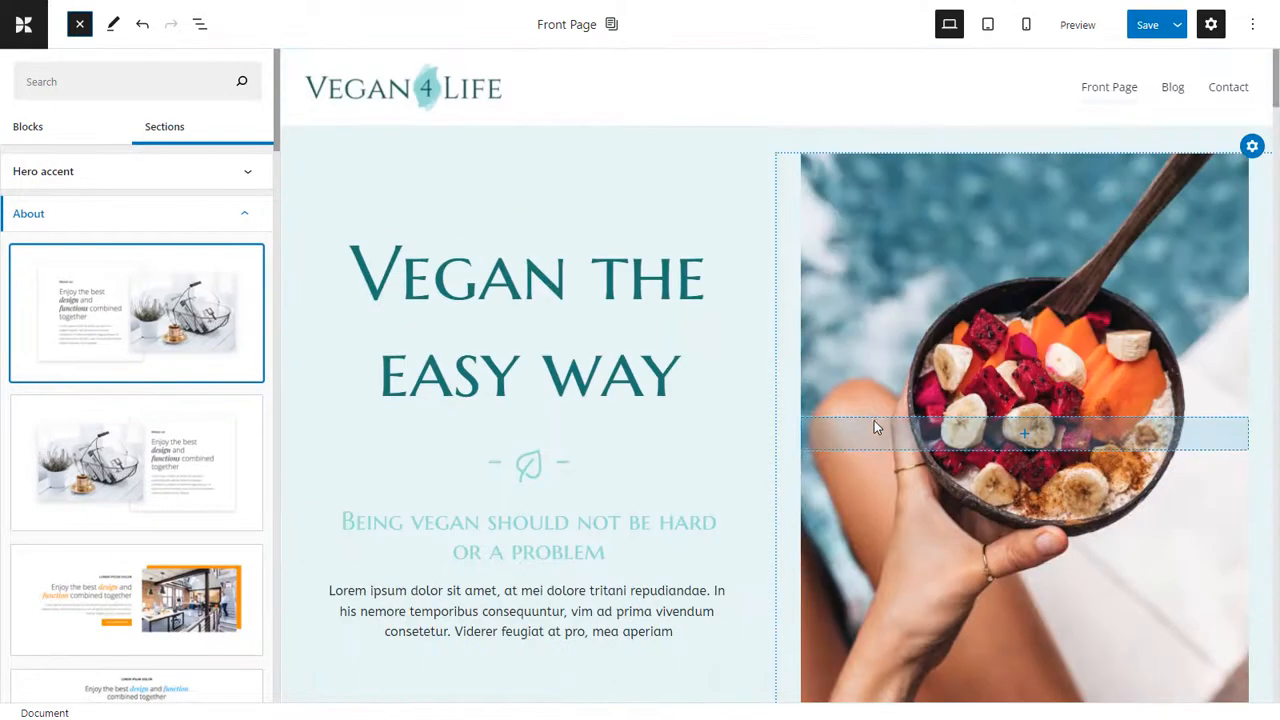
{"action": "left_click", "coordinate": [1022, 136]}
{"action": "left_click", "coordinate": [1050, 76]}
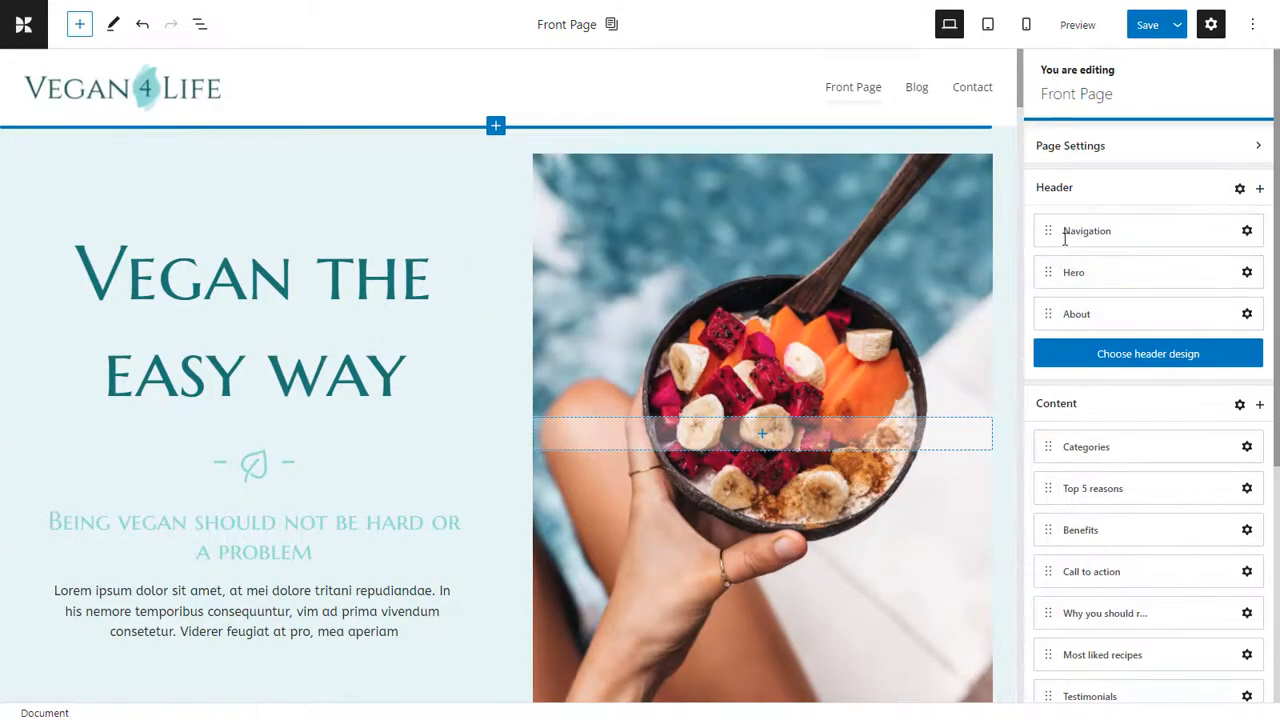
Move the About section above the Hero section in the header and check the new order on the page.
{"action": "scroll", "coordinate": [998, 327], "scroll_direction": "down", "scroll_amount": 4}
{"action": "scroll", "coordinate": [1000, 327], "scroll_direction": "down", "scroll_amount": 2}
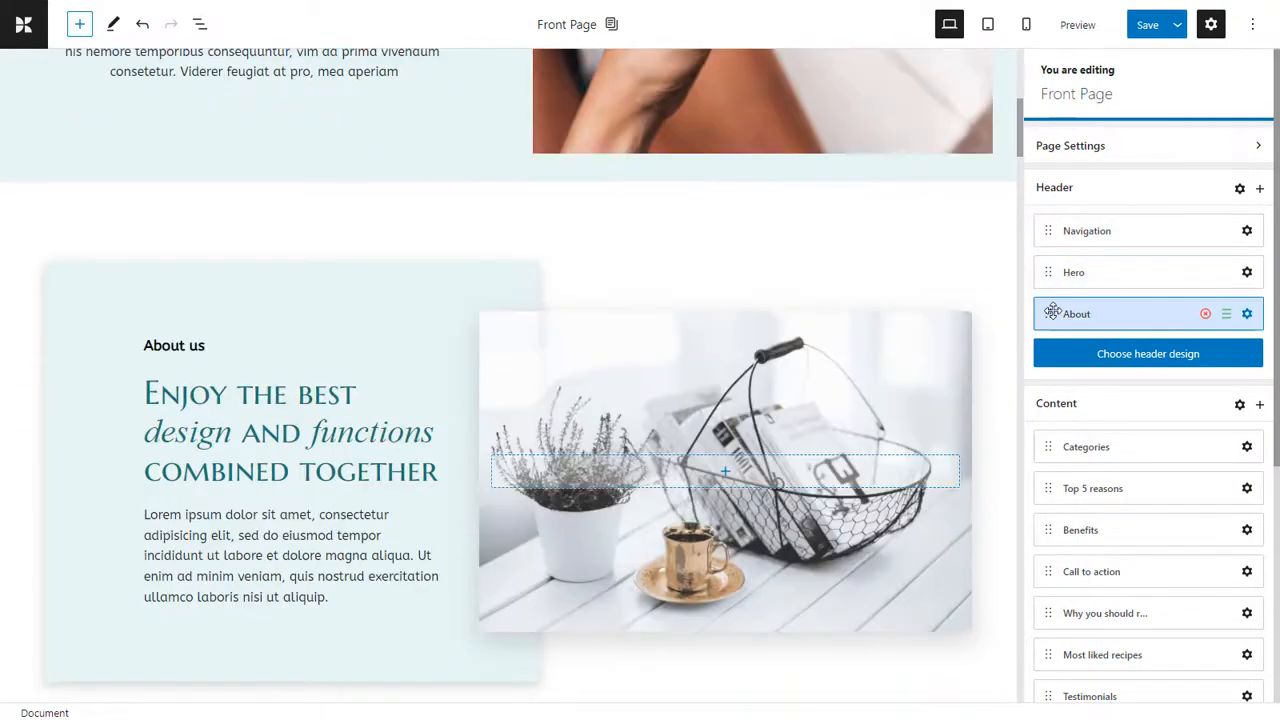
{"action": "left_click_drag", "start_coordinate": [1053, 316], "coordinate": [1046, 274]}
{"action": "scroll", "coordinate": [996, 296], "scroll_direction": "down", "scroll_amount": 3}
{"action": "scroll", "coordinate": [996, 296], "scroll_direction": "down", "scroll_amount": 2}
{"action": "scroll", "coordinate": [996, 297], "scroll_direction": "up", "scroll_amount": 3}
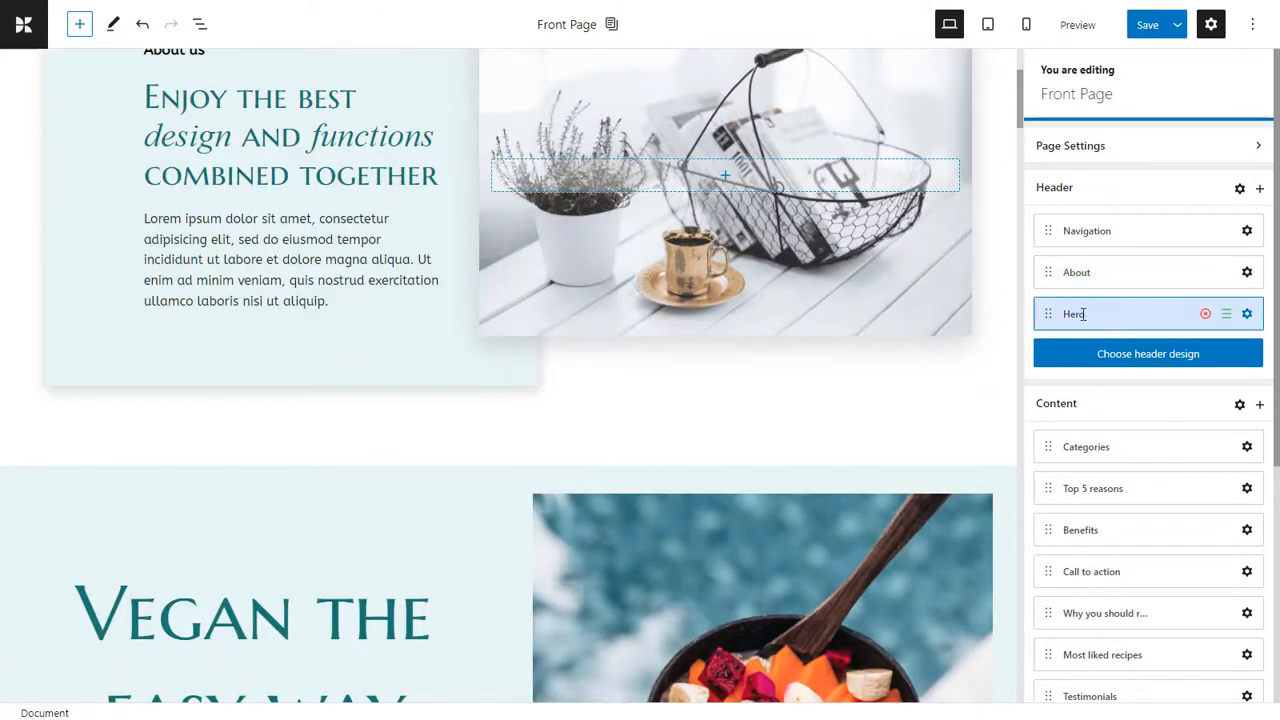
Move the Hero section back above About and delete the About section from the header.
{"action": "left_click_drag", "start_coordinate": [1048, 311], "coordinate": [1048, 275]}
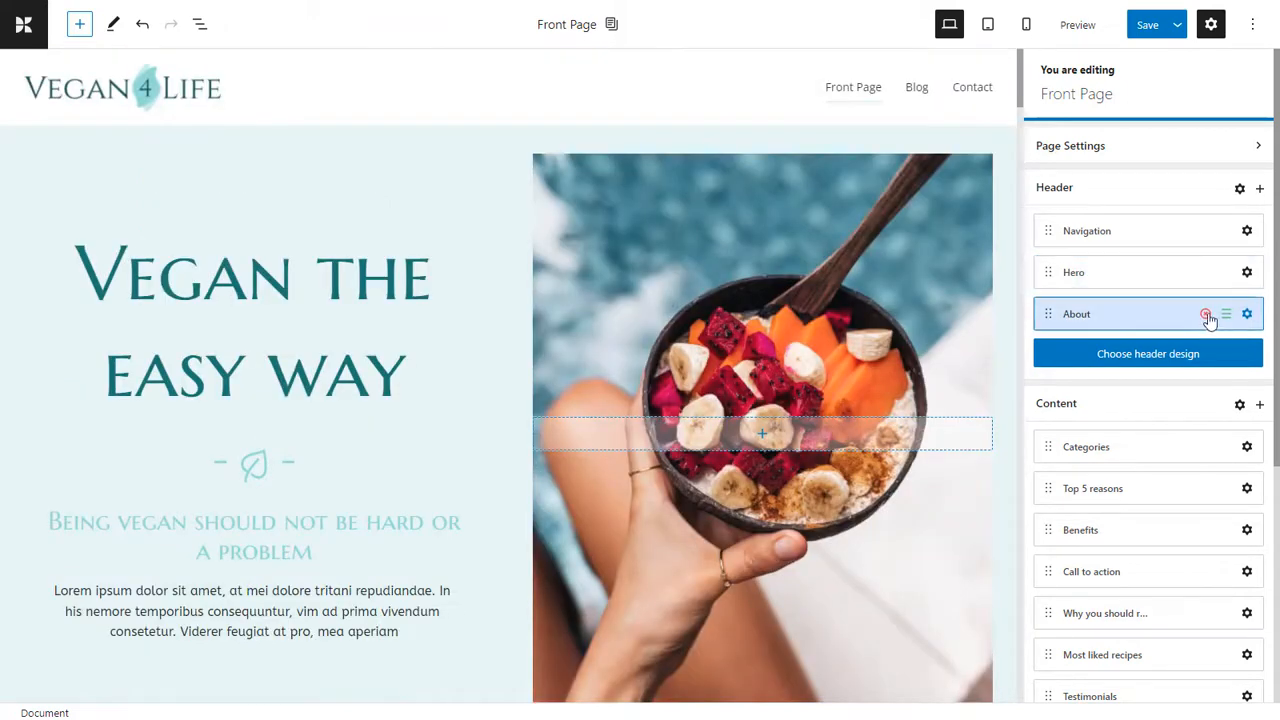
{"action": "left_click", "coordinate": [1207, 316]}
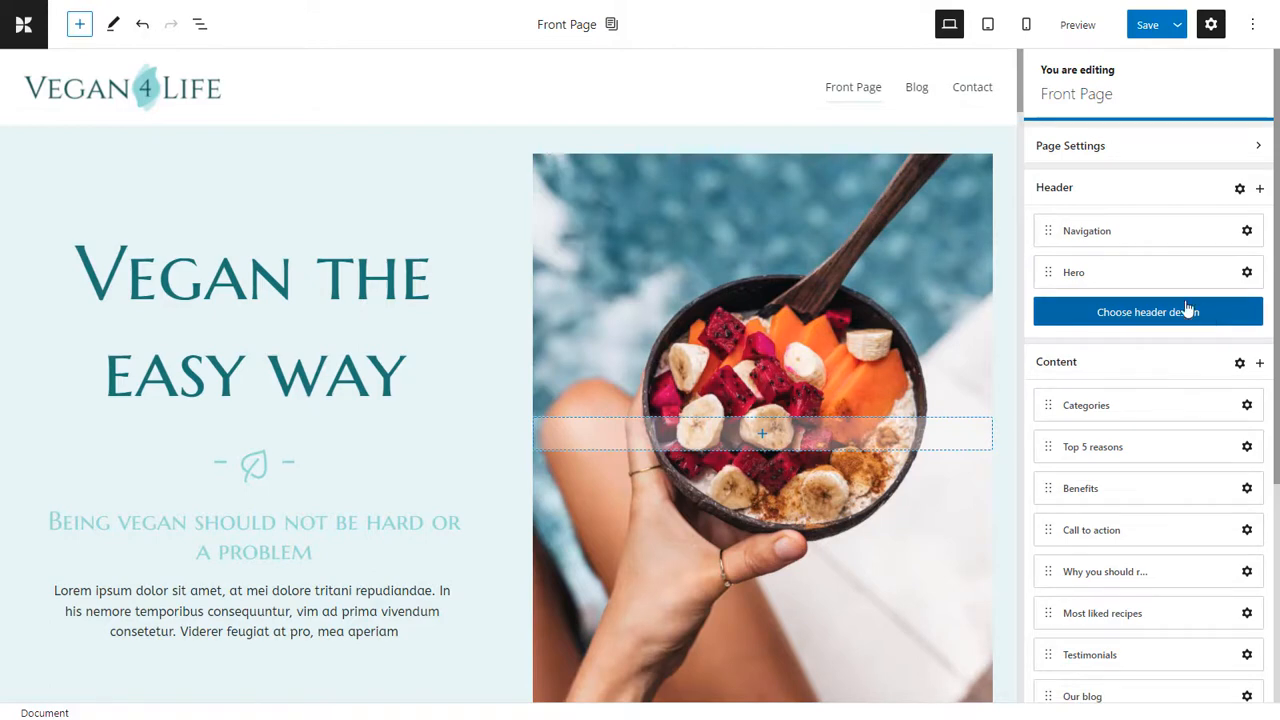
Rename the header's Hero section as Vegan and add it to the navigation menu.
{"action": "double_click", "coordinate": [1080, 274]}
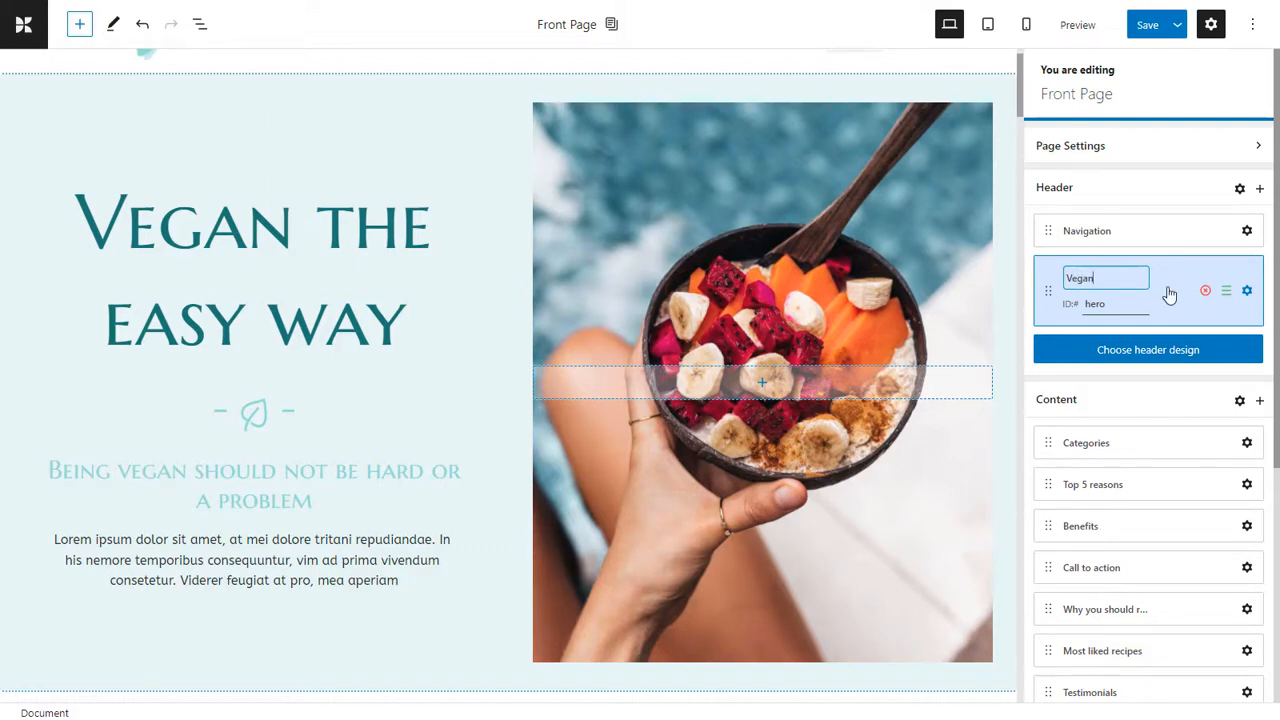
{"action": "key", "text": "Return"}
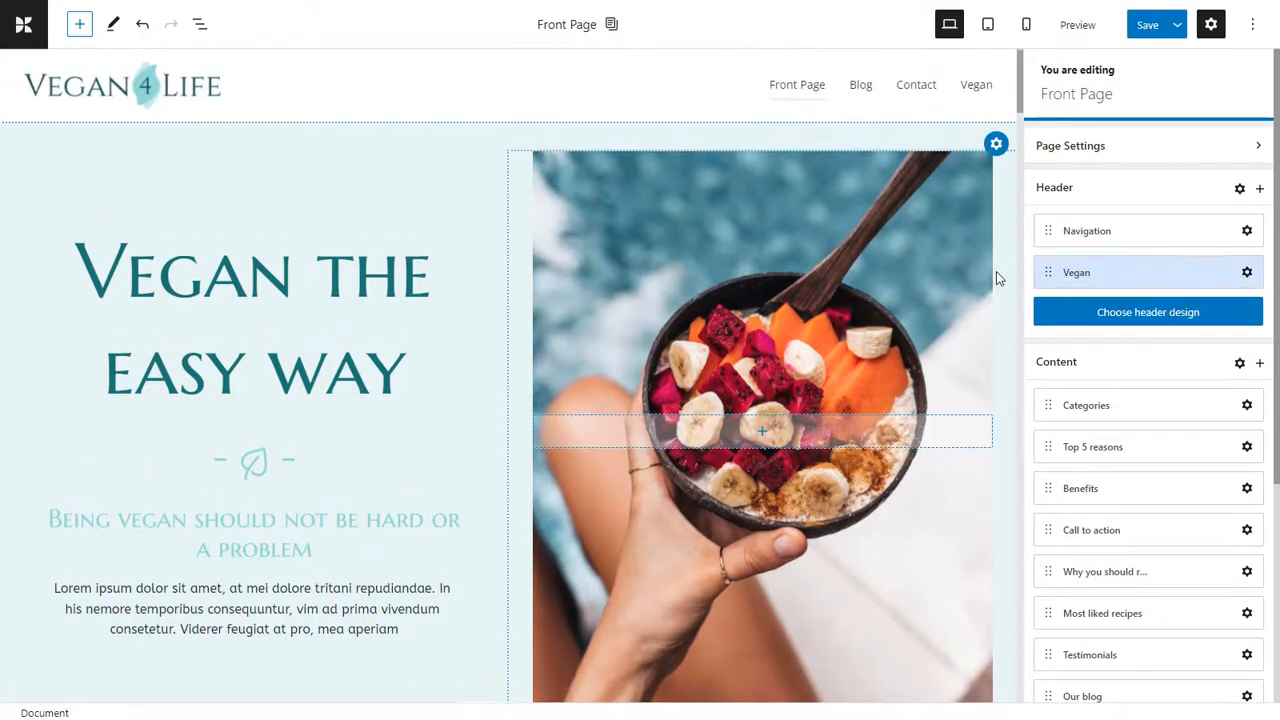
Rename the header's Vegan section back to Hero.
{"action": "double_click", "coordinate": [1078, 273]}
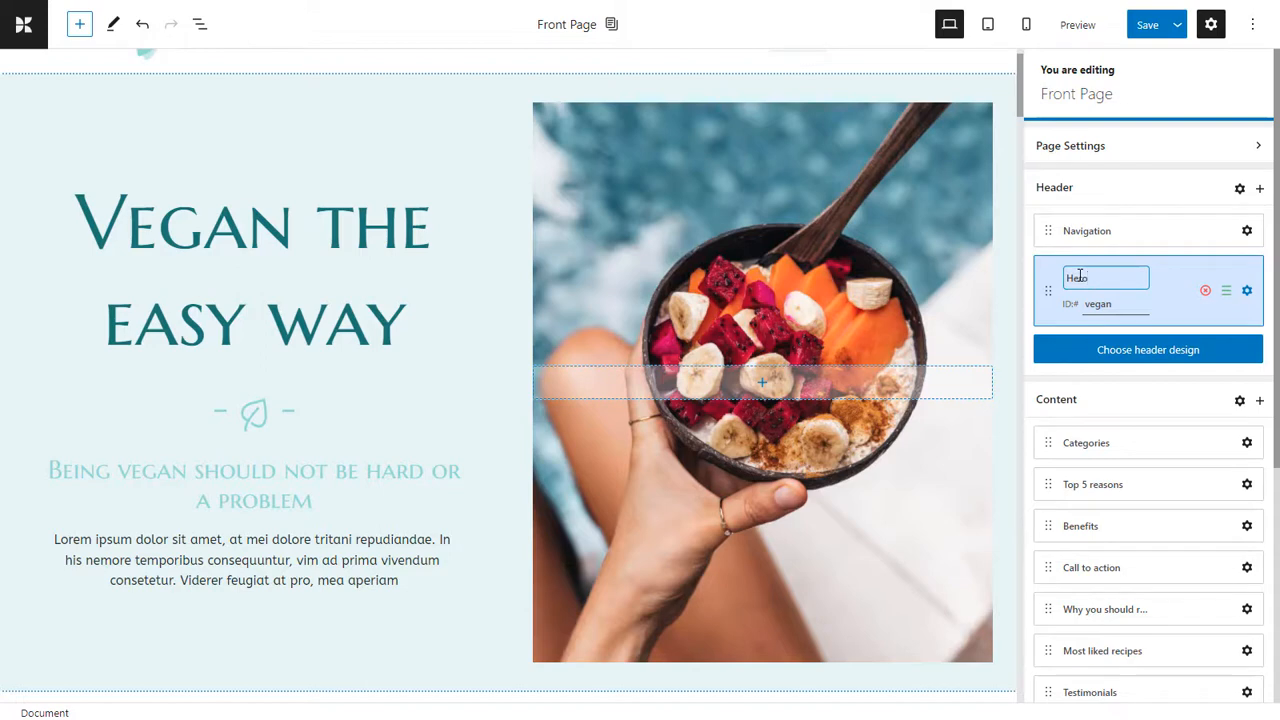
{"action": "type", "text": "Hero"}
{"action": "key", "text": "Return"}
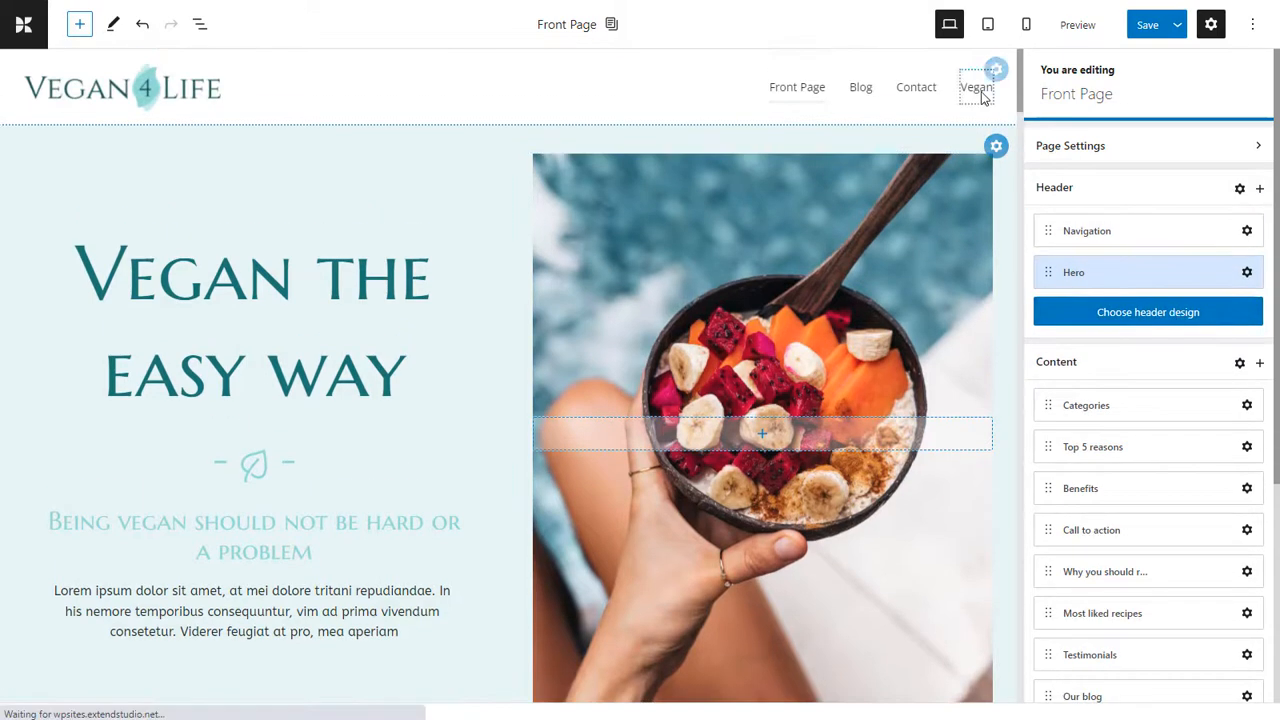
Remove the Vegan item from the header's navigation menu and return to the page's section overview.
{"action": "left_click", "coordinate": [985, 88]}
{"action": "left_click", "coordinate": [1003, 135]}
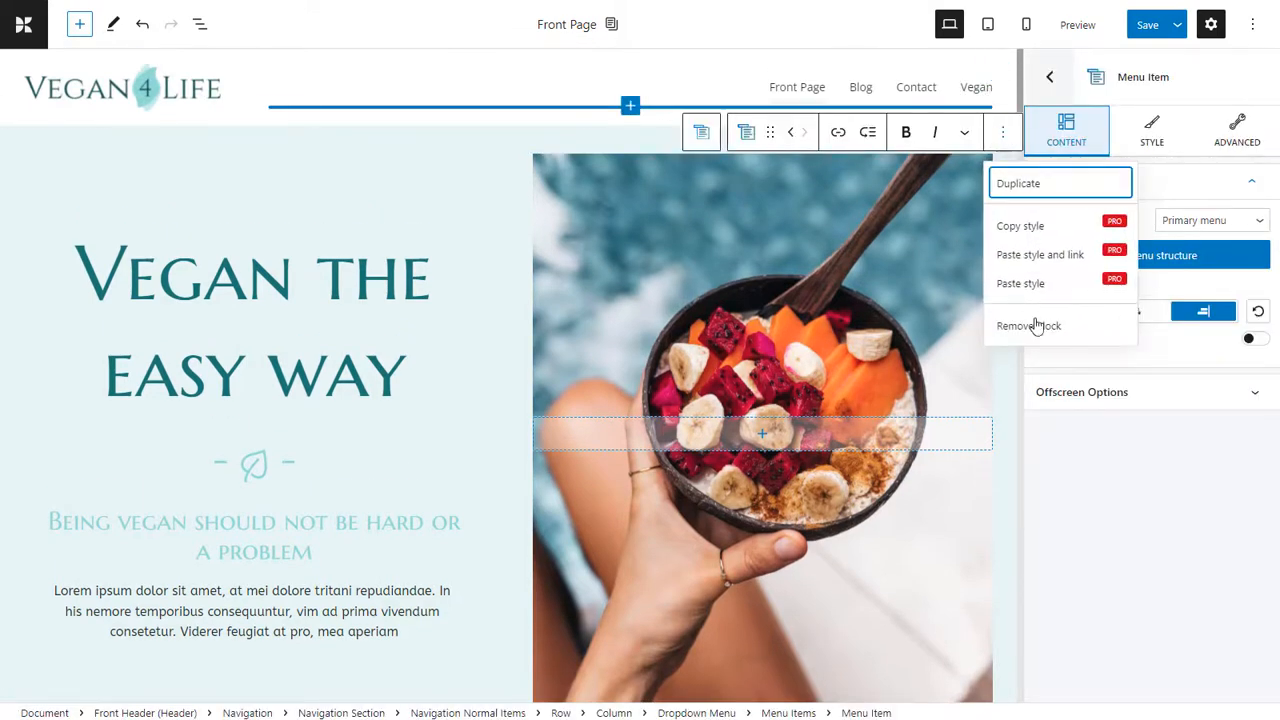
{"action": "left_click", "coordinate": [1040, 323]}
{"action": "left_click", "coordinate": [1050, 77]}
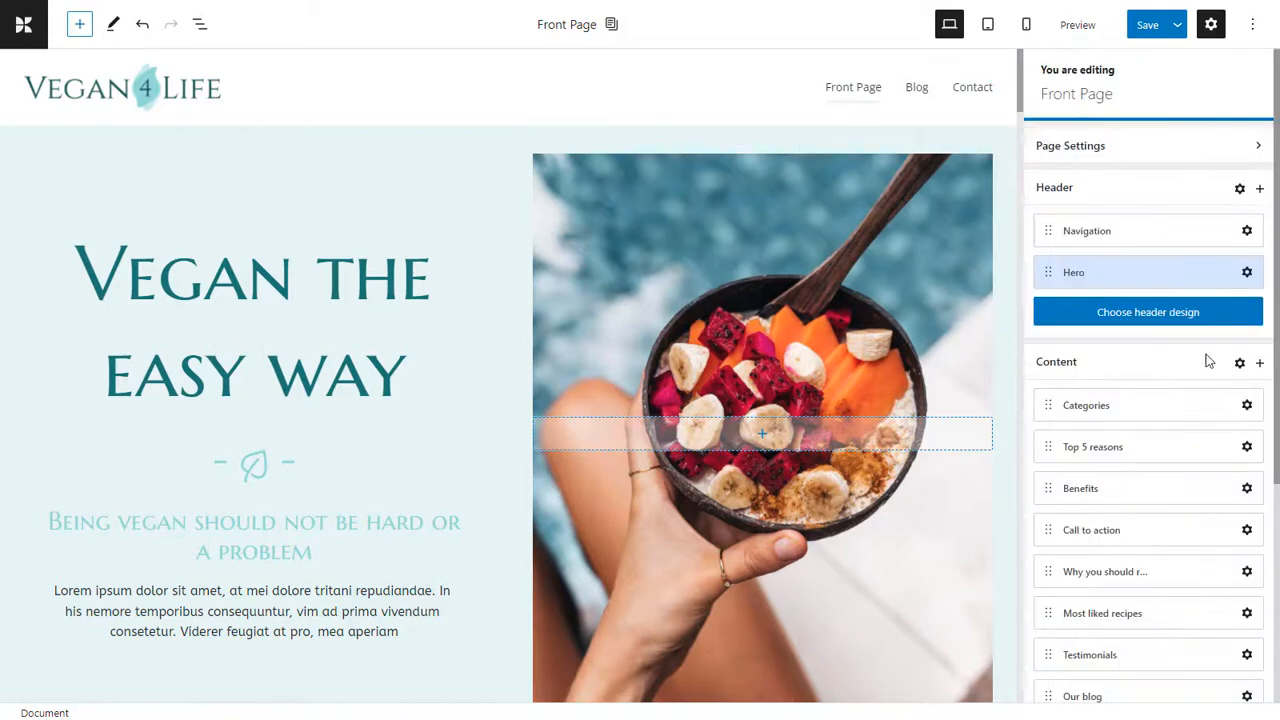
Replace the header with the predesigned freeheader-3 design, keeping the website's current colors.
{"action": "left_click", "coordinate": [1183, 316]}
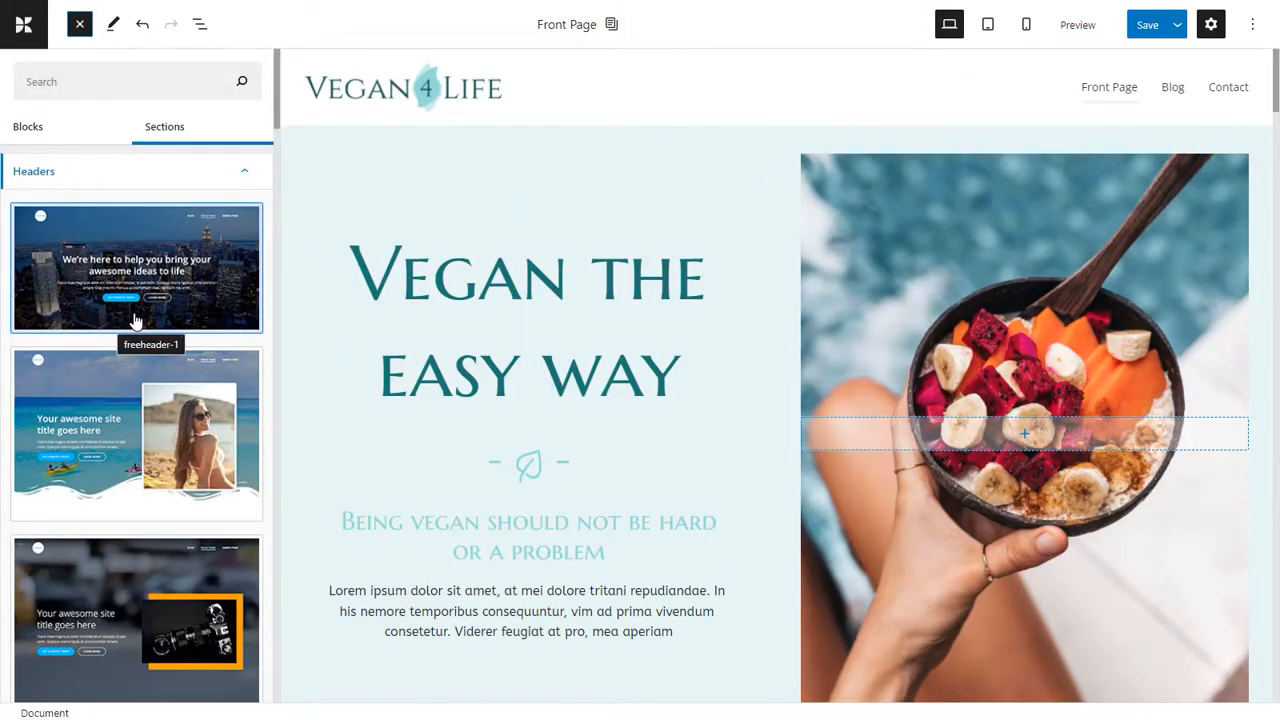
{"action": "scroll", "coordinate": [135, 320], "scroll_direction": "down", "scroll_amount": 3}
{"action": "scroll", "coordinate": [135, 320], "scroll_direction": "down", "scroll_amount": 1}
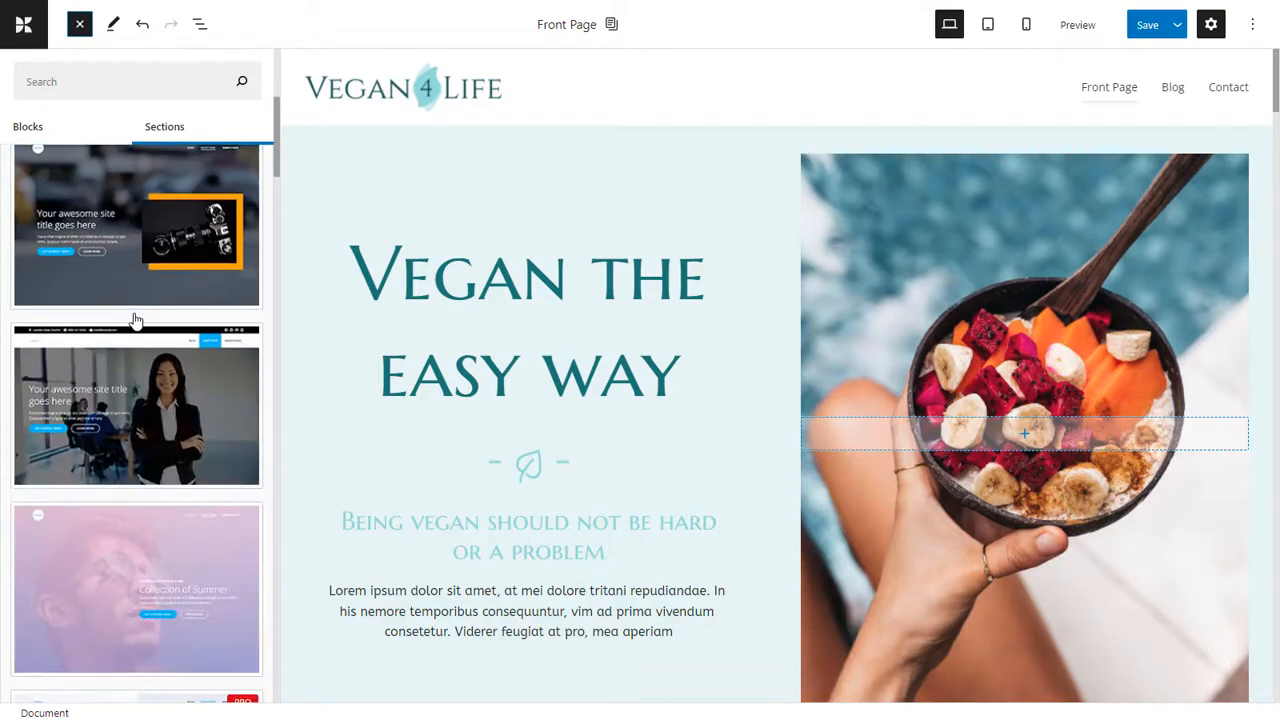
{"action": "left_click", "coordinate": [141, 253]}
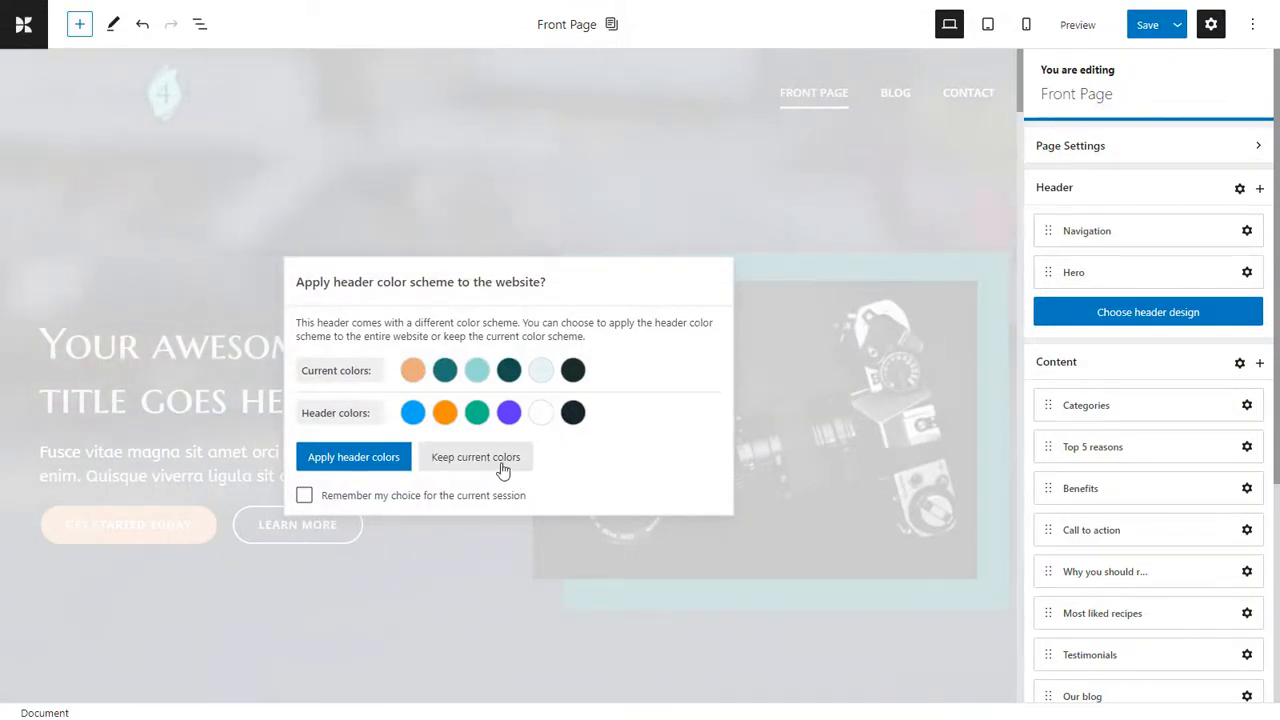
{"action": "left_click", "coordinate": [502, 466]}
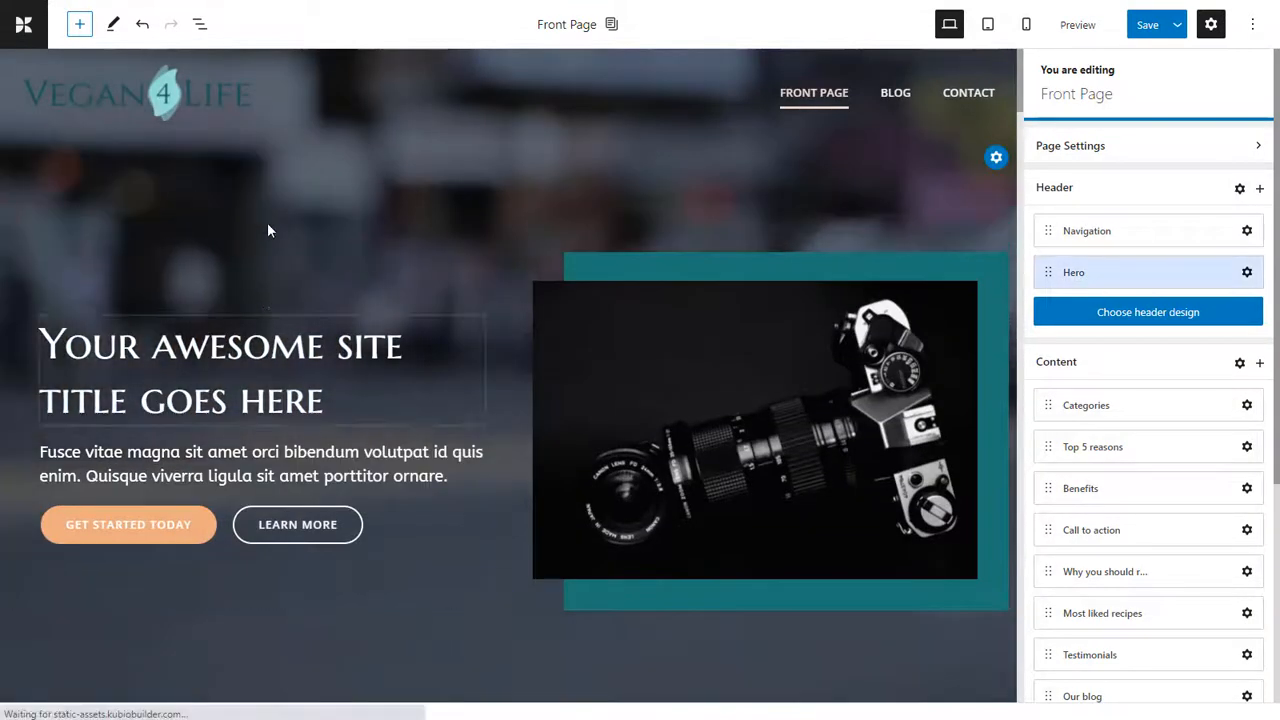
Inspect the settings of the header's logo, menu items, title heading and hero image, ending with the whole Navigation block.
{"action": "left_click", "coordinate": [201, 92]}
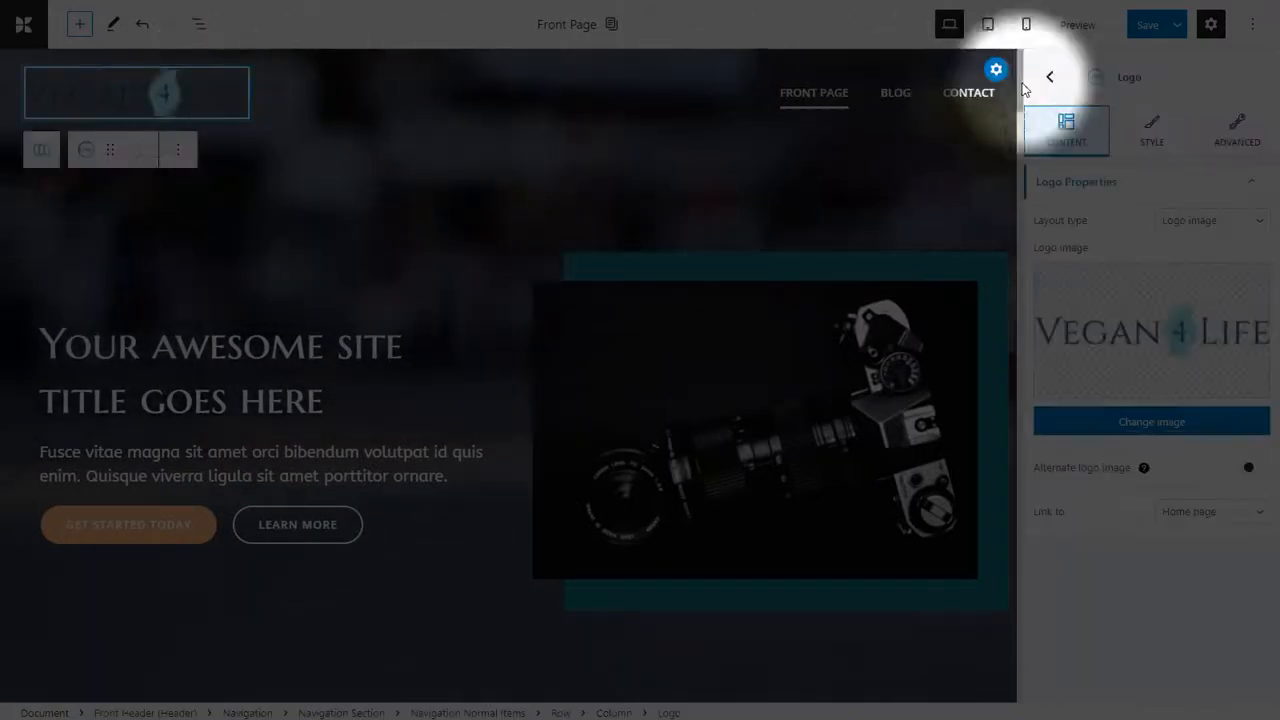
{"action": "left_click", "coordinate": [812, 100]}
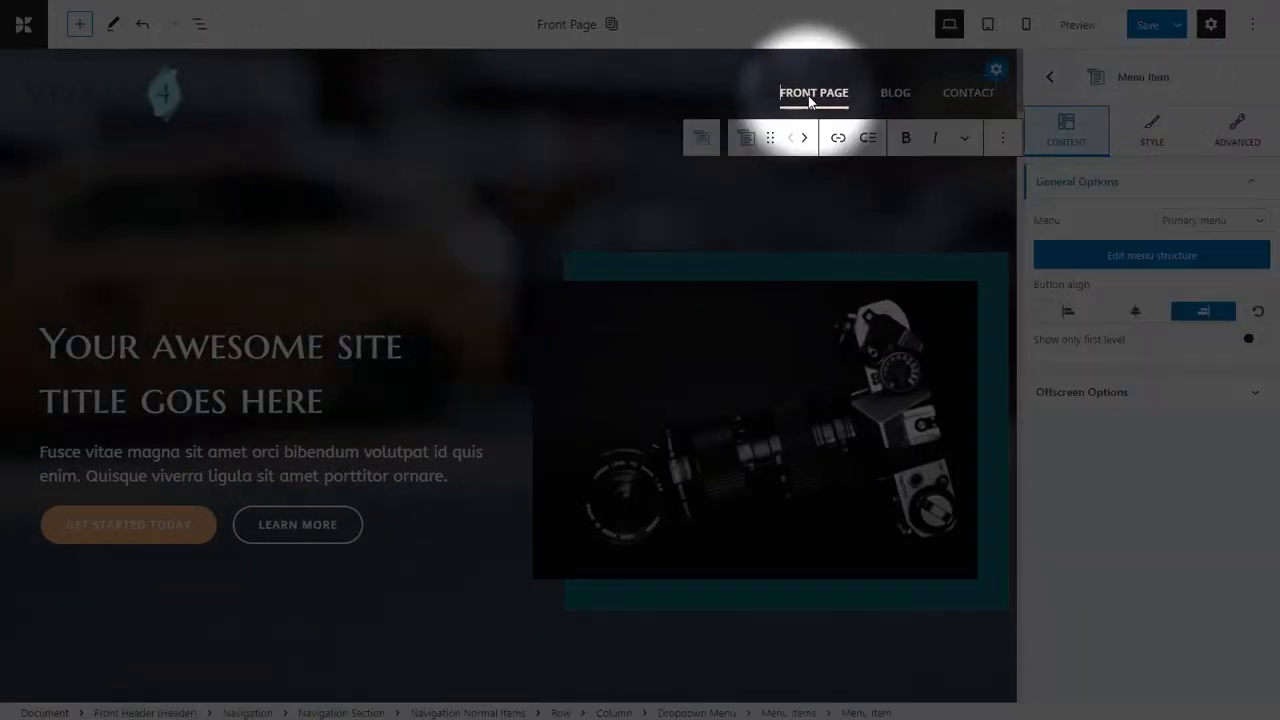
{"action": "left_click", "coordinate": [374, 346]}
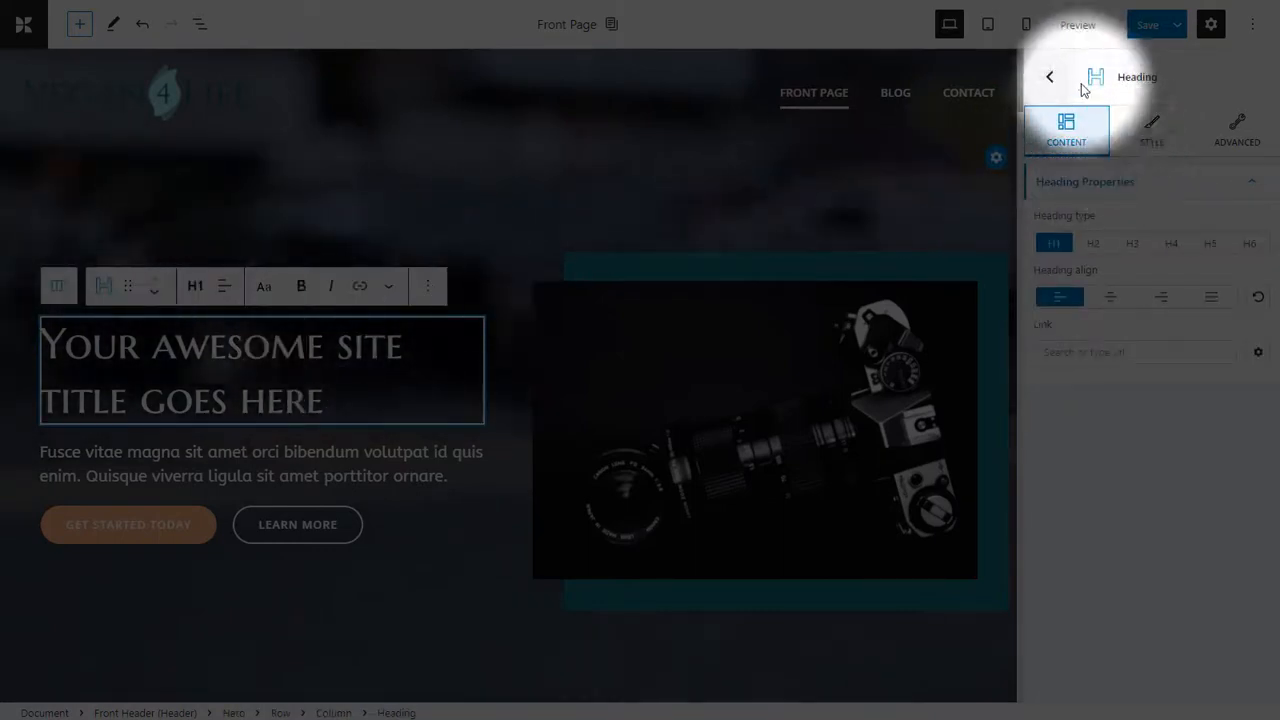
{"action": "left_click", "coordinate": [929, 330]}
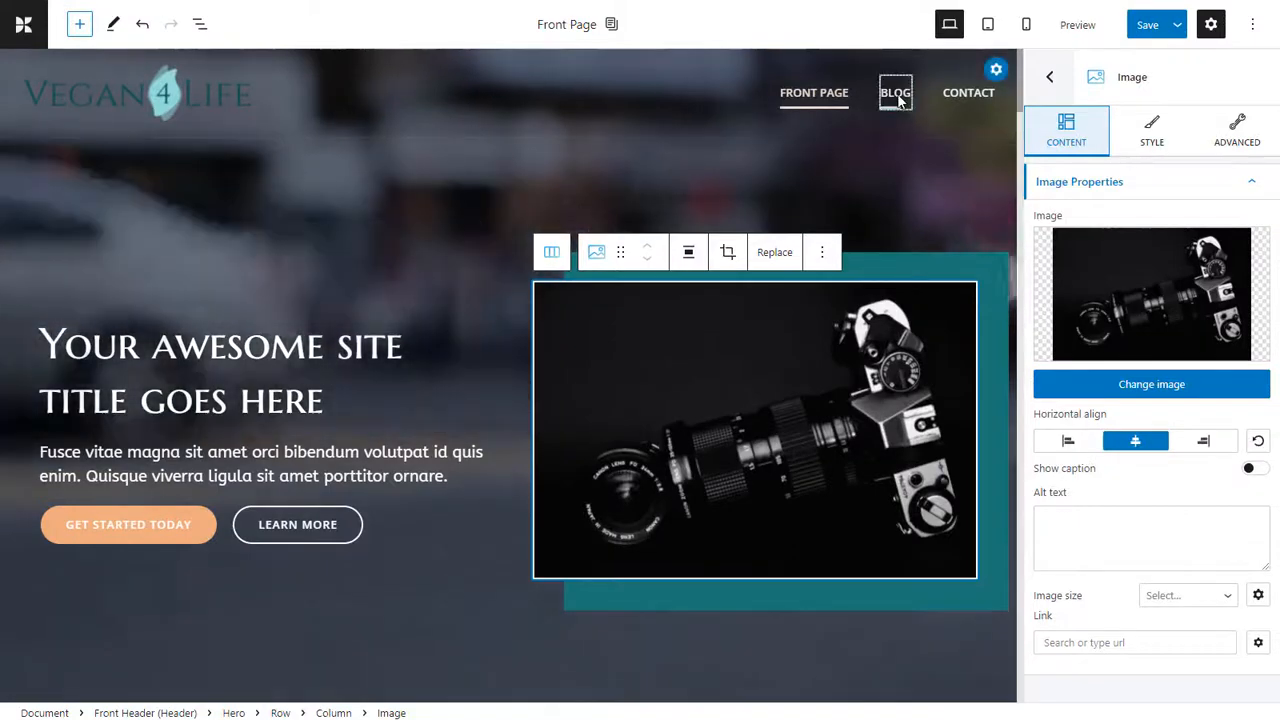
{"action": "left_click", "coordinate": [895, 95]}
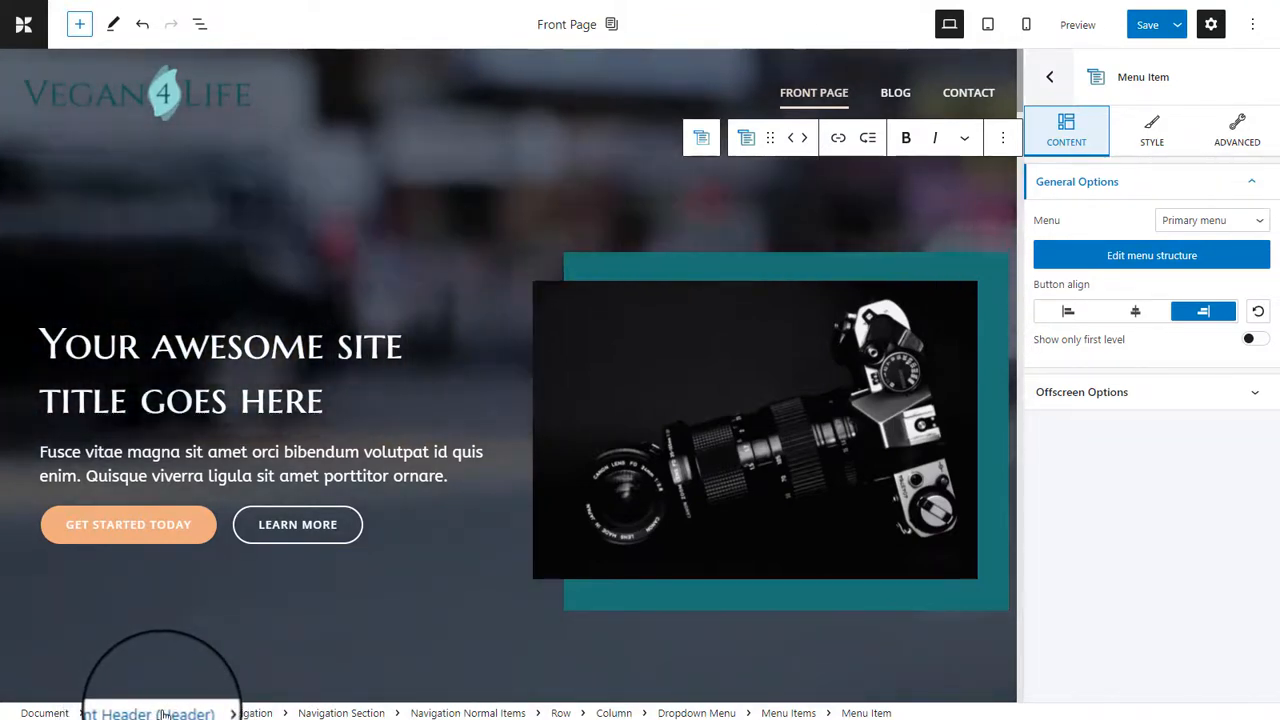
{"action": "left_click", "coordinate": [247, 713]}
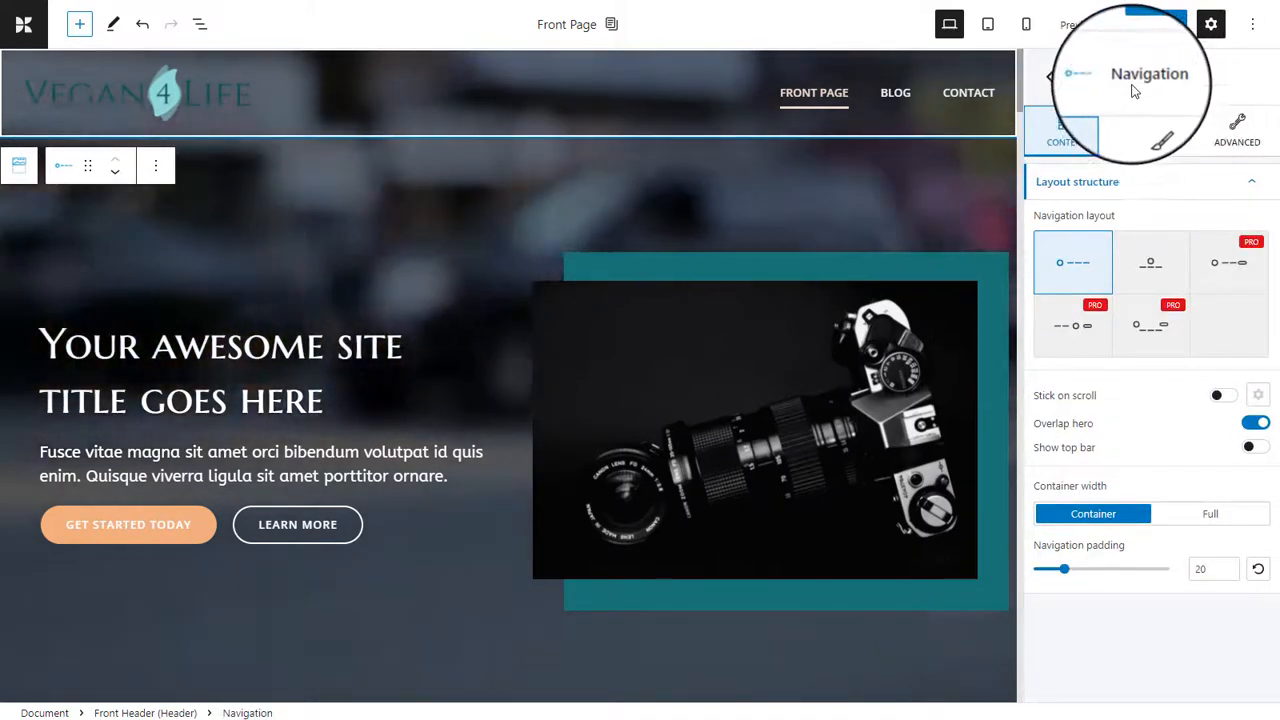
Apply the Rotate effect to the hero title heading.
{"action": "left_click", "coordinate": [266, 350]}
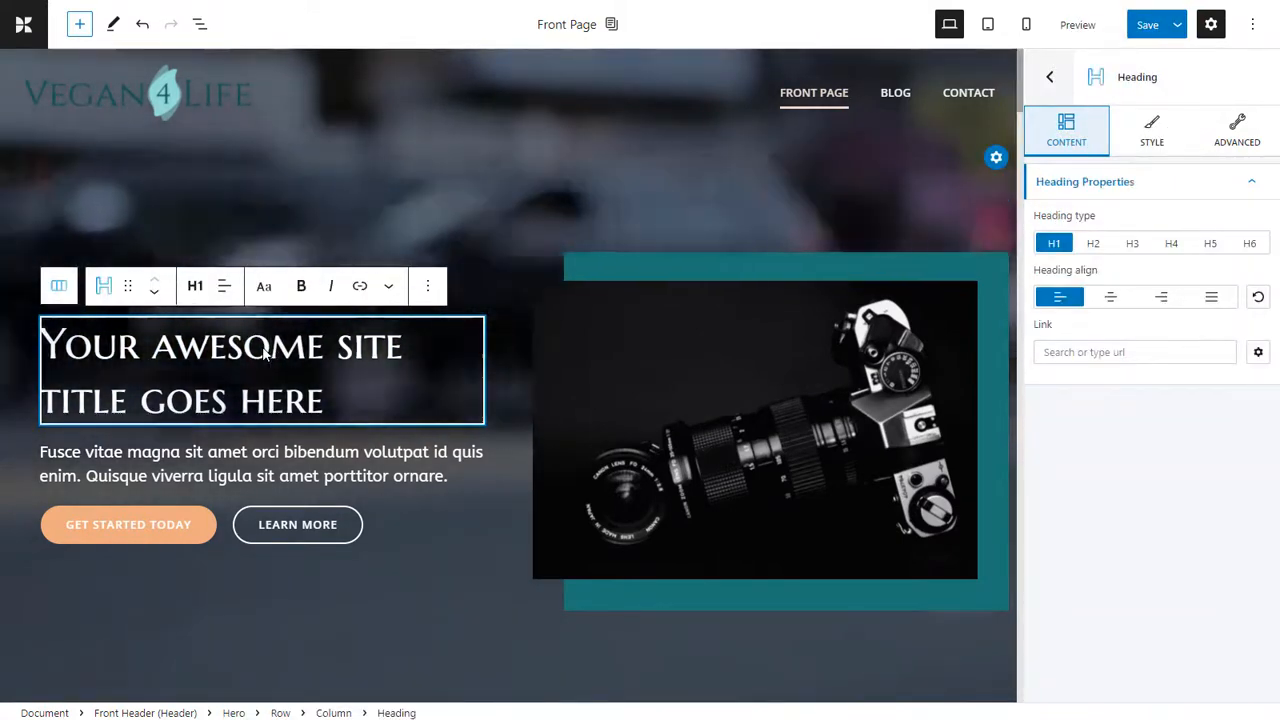
{"action": "left_click", "coordinate": [1155, 137]}
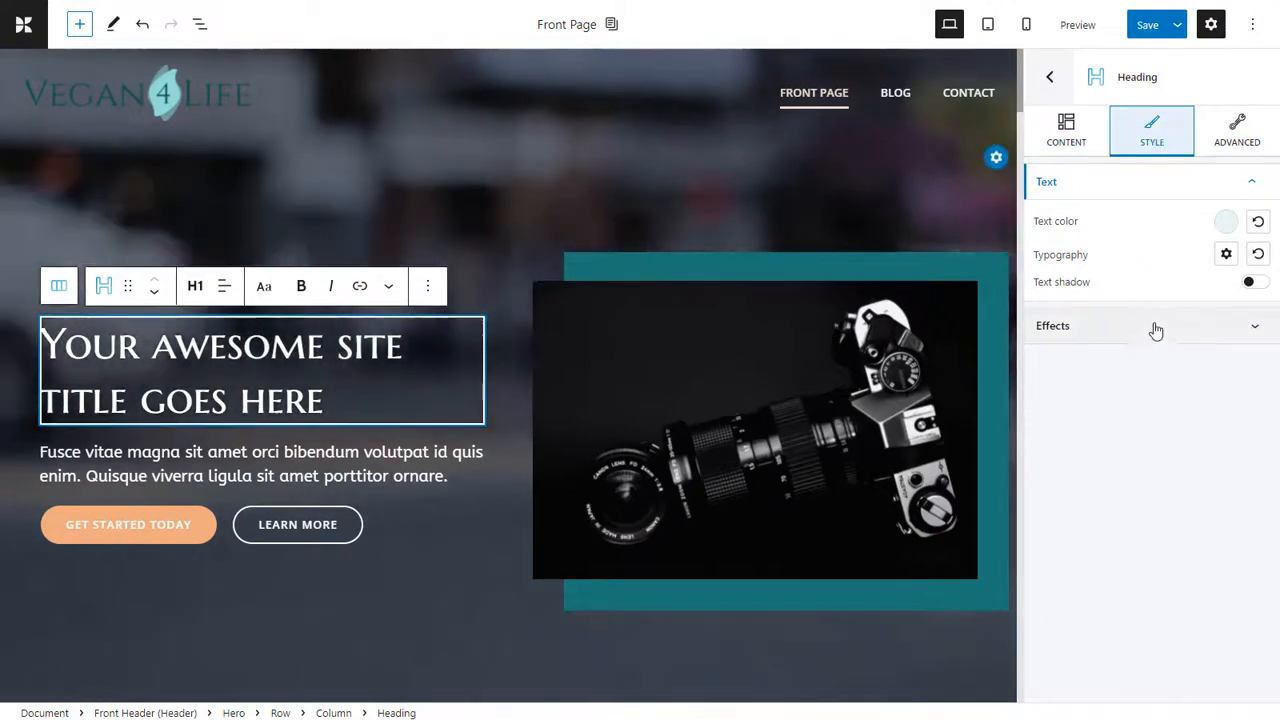
{"action": "left_click", "coordinate": [1155, 333]}
{"action": "left_click", "coordinate": [1197, 368]}
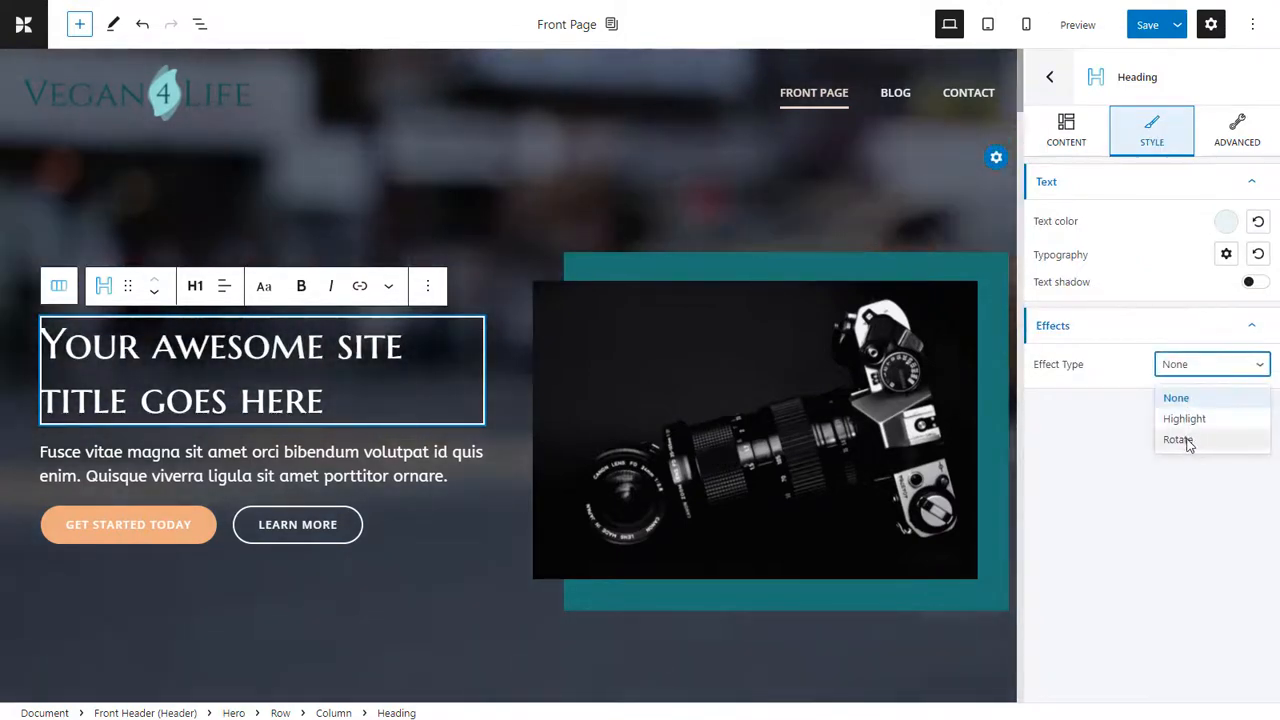
{"action": "left_click", "coordinate": [1187, 441]}
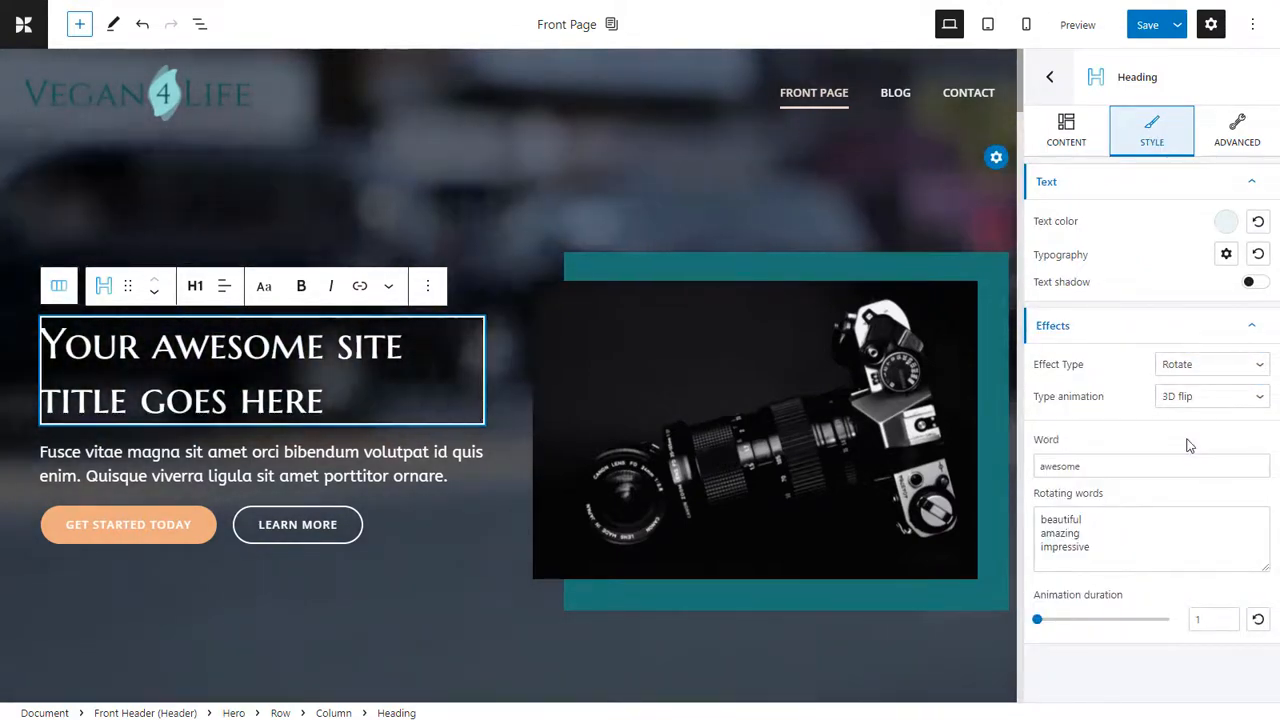
Save the page, set the hero heading's font size to 2 em in the mobile view, and return to the desktop view.
{"action": "left_click", "coordinate": [1148, 25]}
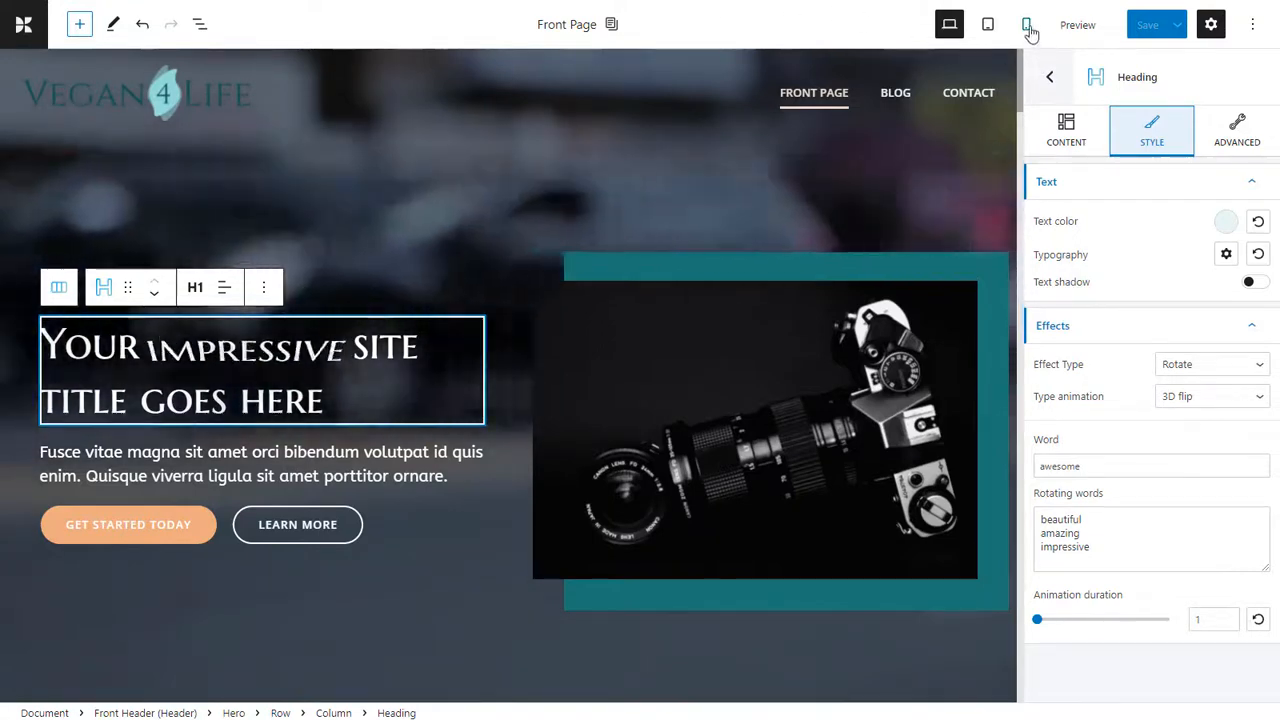
{"action": "left_click", "coordinate": [1026, 25]}
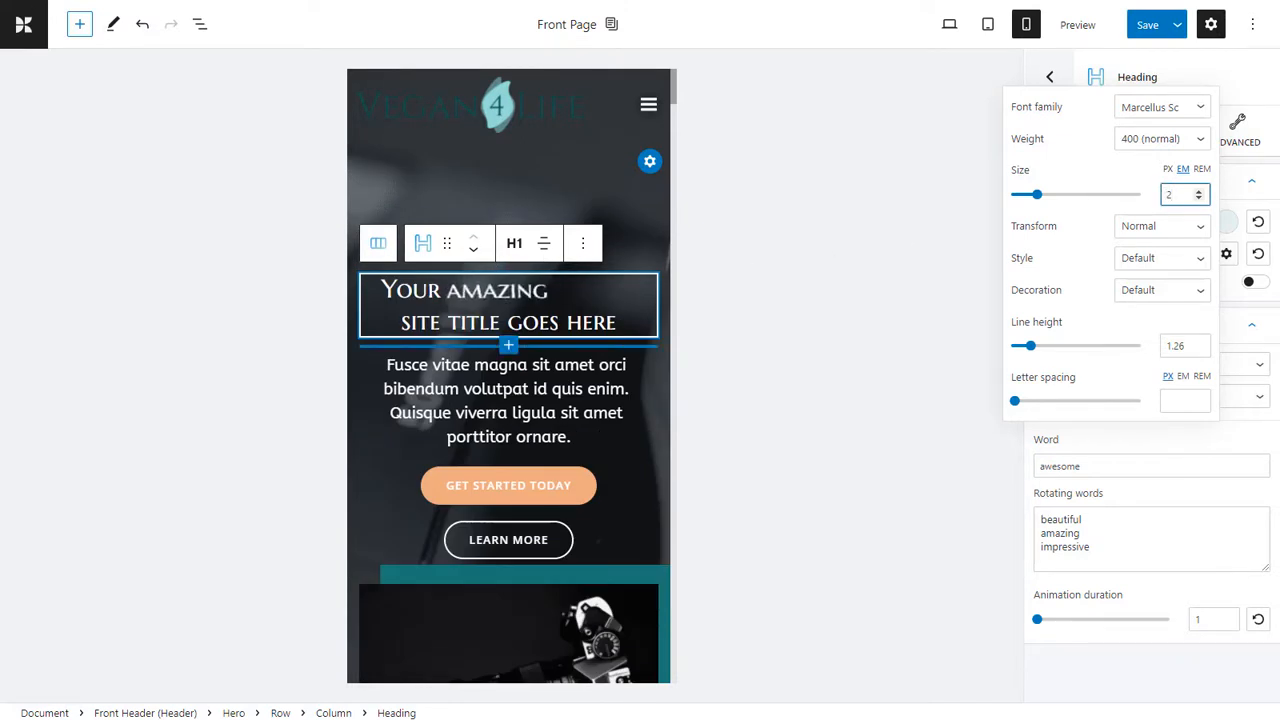
{"action": "left_click", "coordinate": [949, 26]}
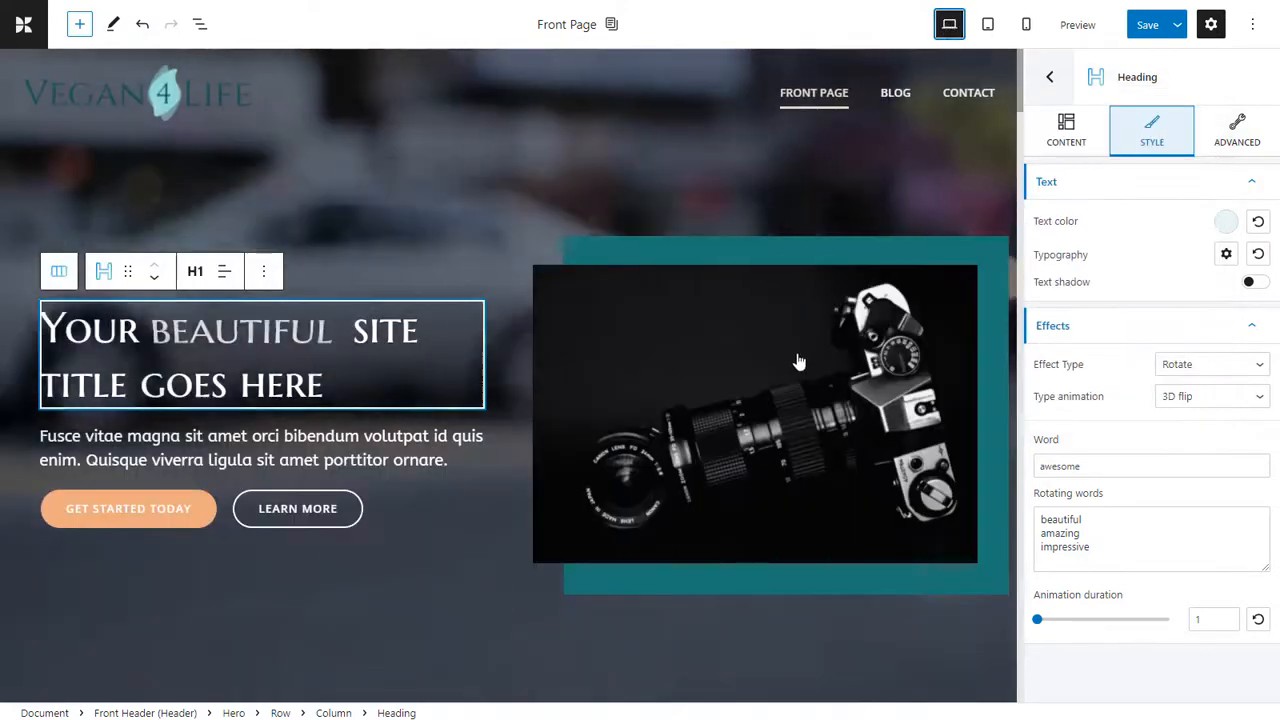
Replace the hero's camera image with the orange soup bowl picture from the media library.
{"action": "left_click", "coordinate": [792, 360]}
{"action": "left_click", "coordinate": [1145, 388]}
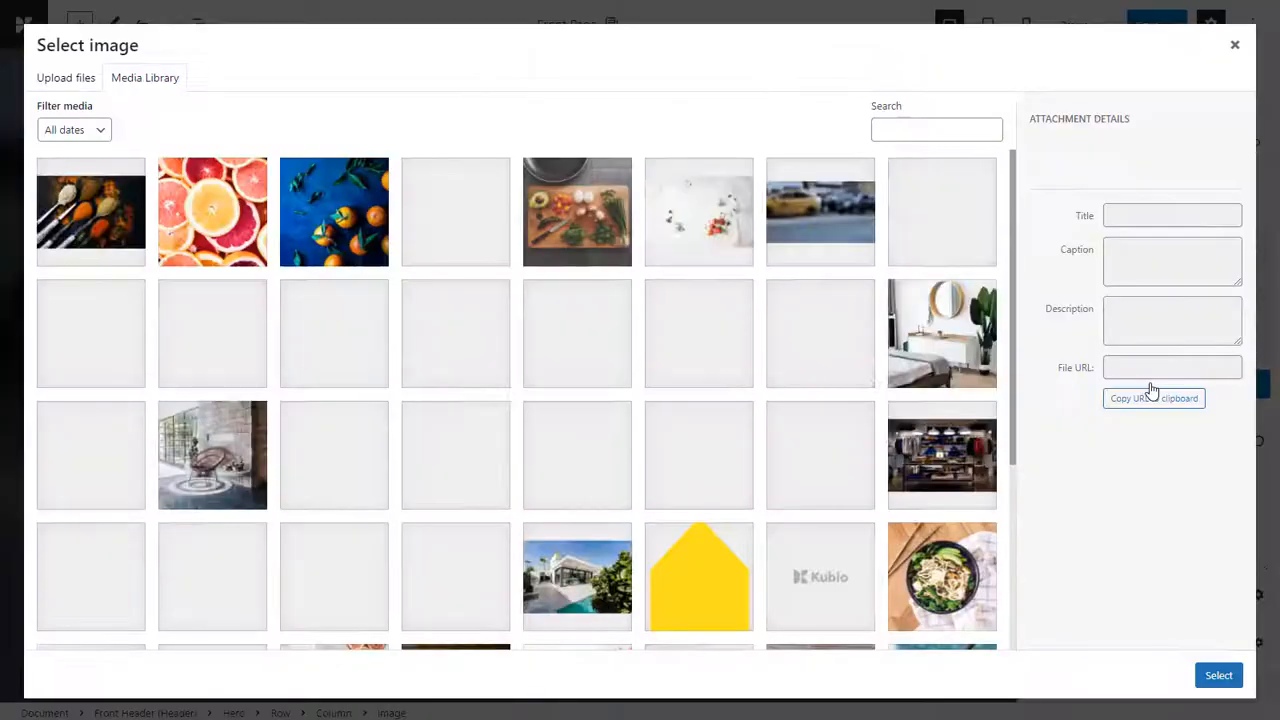
{"action": "left_click", "coordinate": [455, 212]}
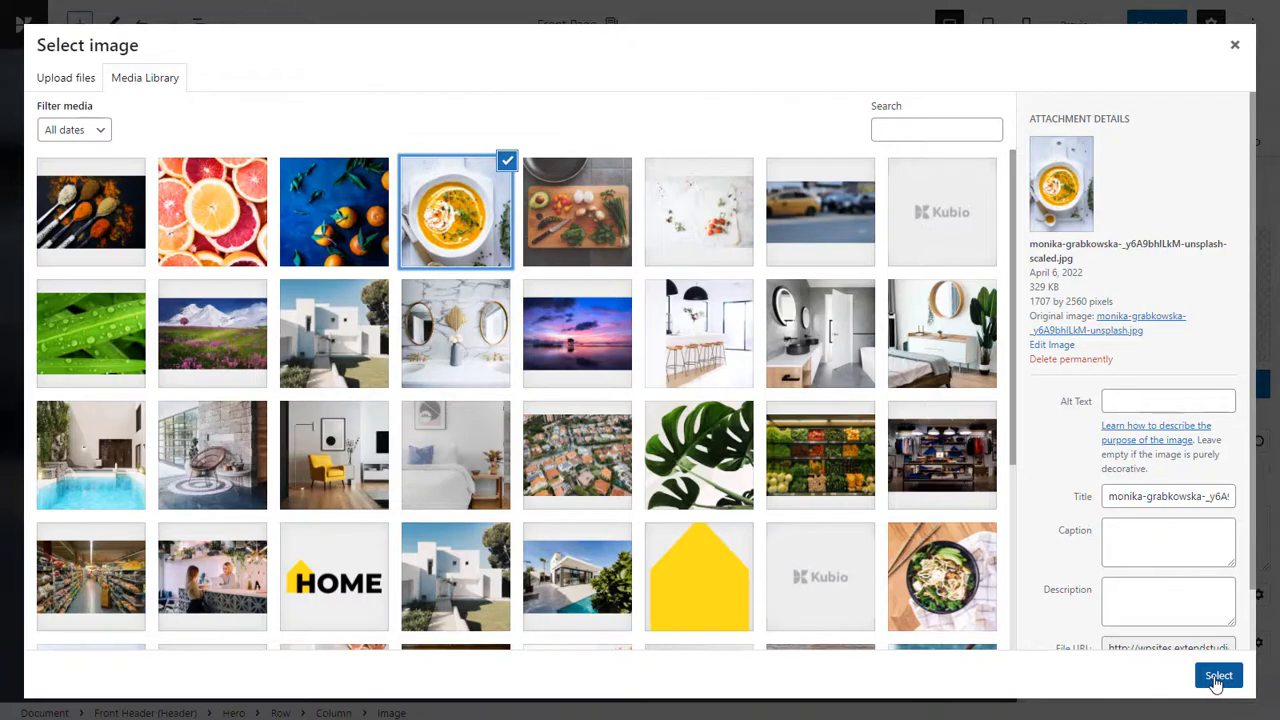
{"action": "left_click", "coordinate": [1217, 677]}
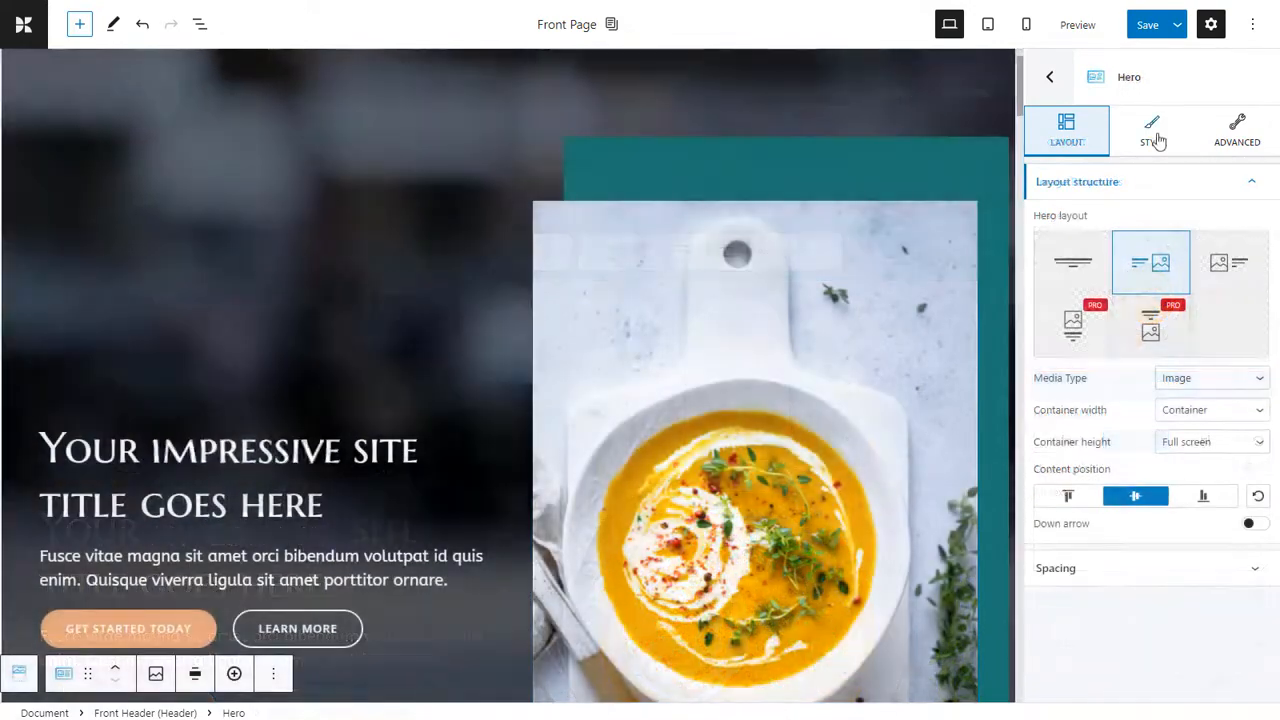
Change the Hero section's background type to gradient and apply the Sunny Morning gradient.
{"action": "left_click", "coordinate": [1152, 130]}
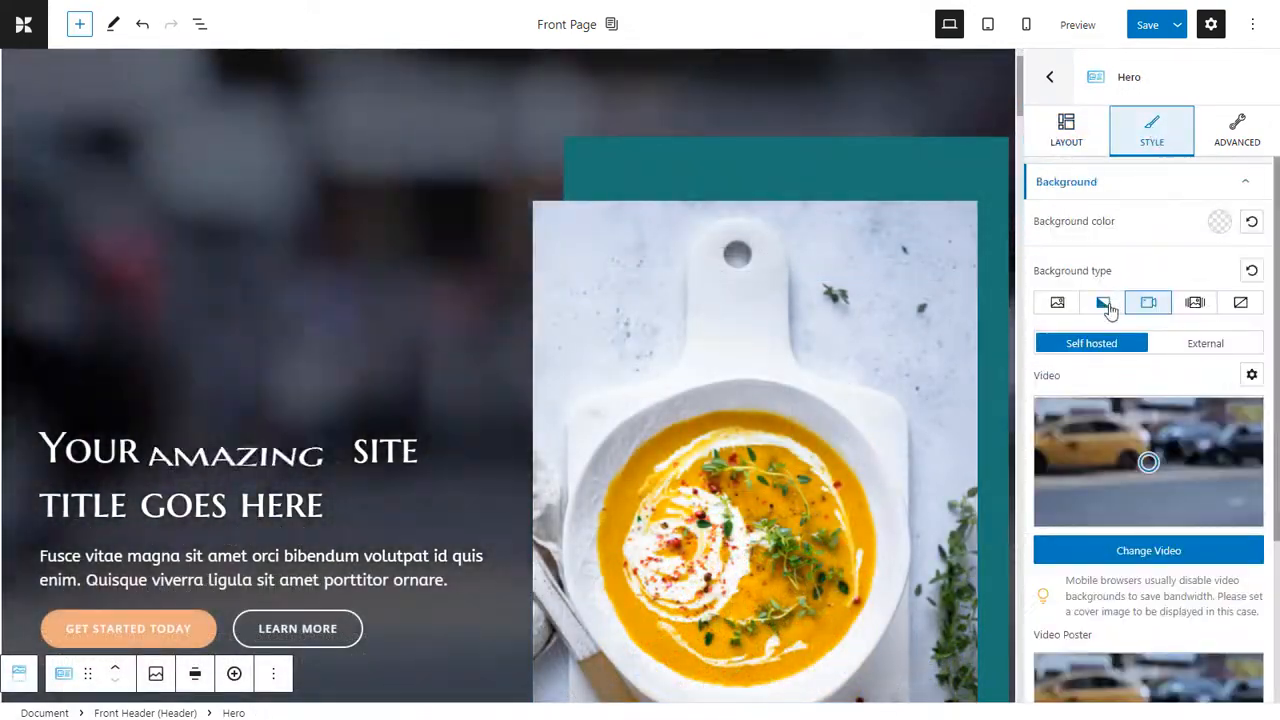
{"action": "left_click", "coordinate": [1103, 302]}
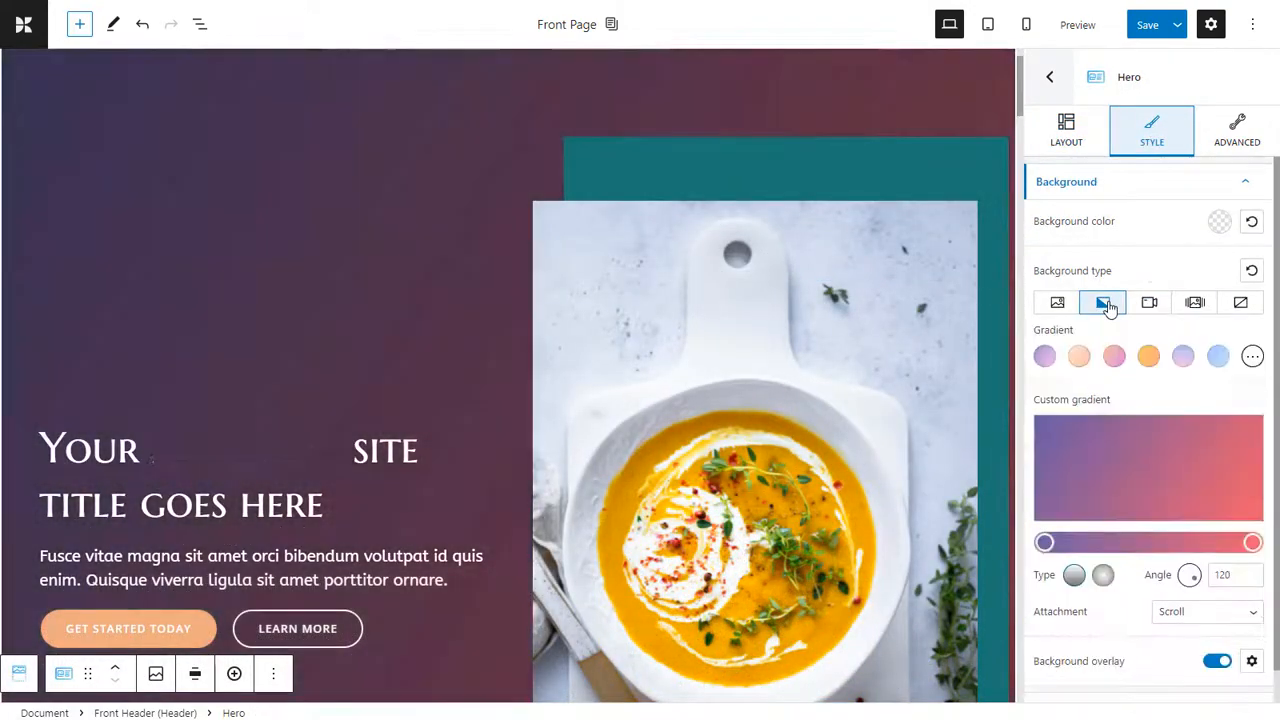
{"action": "left_click", "coordinate": [1149, 358]}
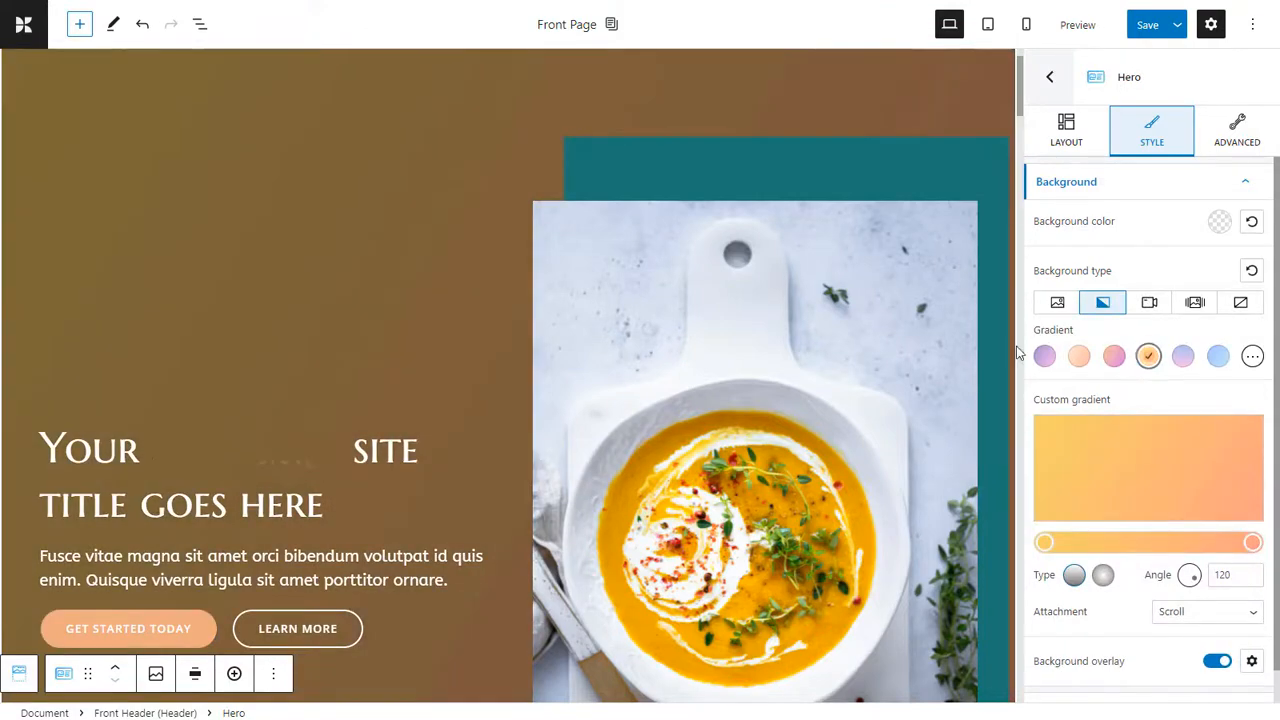
{"action": "scroll", "coordinate": [1013, 352], "scroll_direction": "down", "scroll_amount": 4}
{"action": "scroll", "coordinate": [1013, 352], "scroll_direction": "up", "scroll_amount": 2}
{"action": "scroll", "coordinate": [1013, 352], "scroll_direction": "up", "scroll_amount": 2}
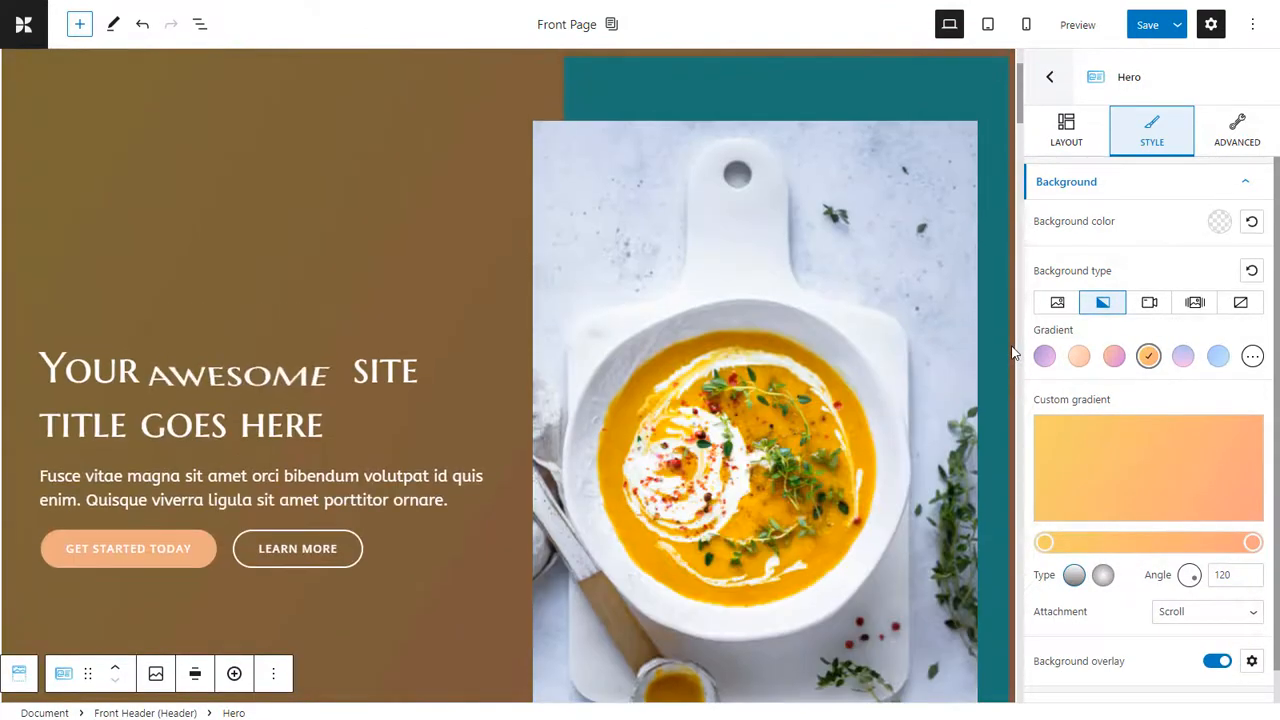
{"action": "left_click", "coordinate": [1253, 357]}
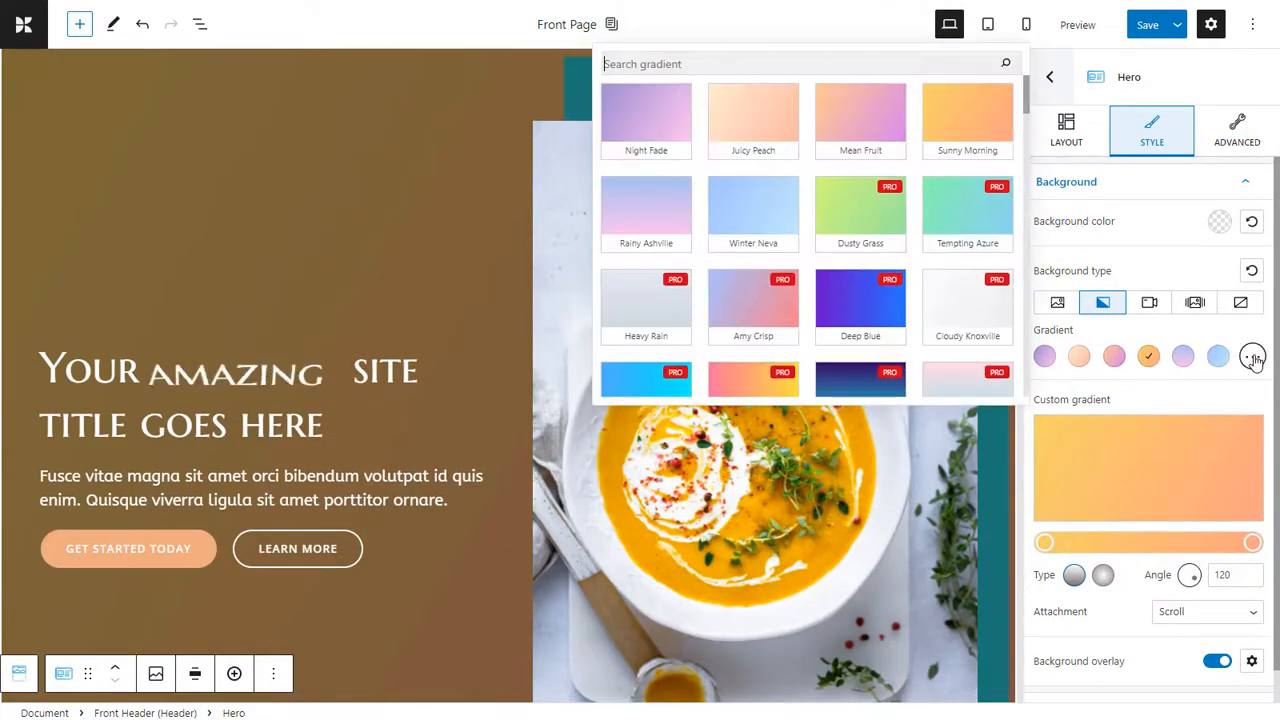
{"action": "left_click", "coordinate": [965, 130]}
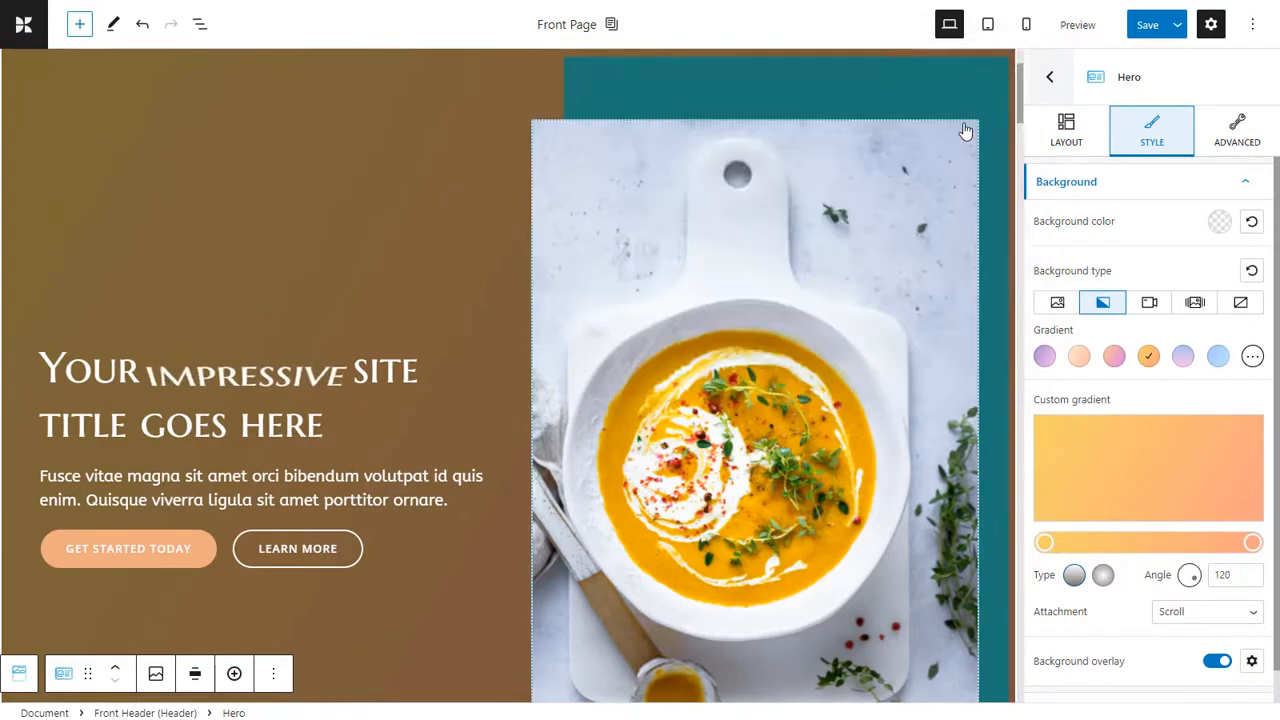
{"action": "scroll", "coordinate": [780, 85], "scroll_direction": "up", "scroll_amount": 2}
{"action": "scroll", "coordinate": [835, 170], "scroll_direction": "down", "scroll_amount": 3}
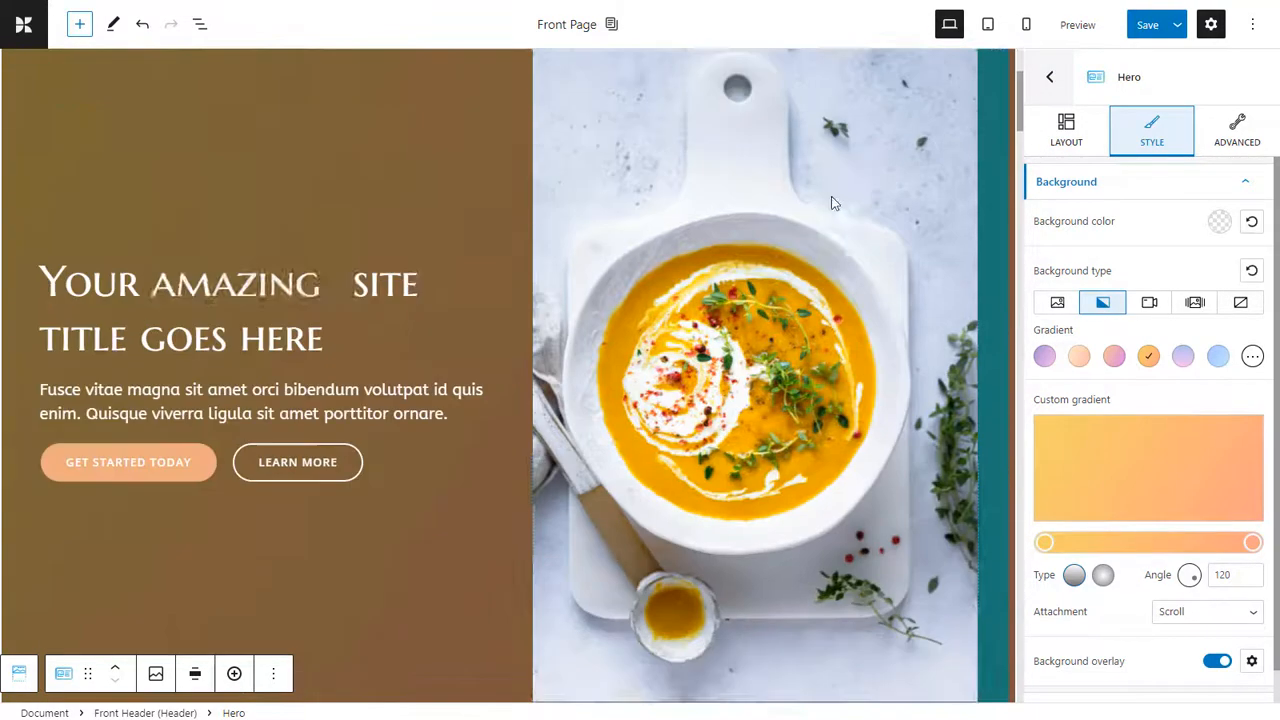
{"action": "scroll", "coordinate": [749, 487], "scroll_direction": "down", "scroll_amount": 3}
{"action": "scroll", "coordinate": [982, 368], "scroll_direction": "up", "scroll_amount": 4}
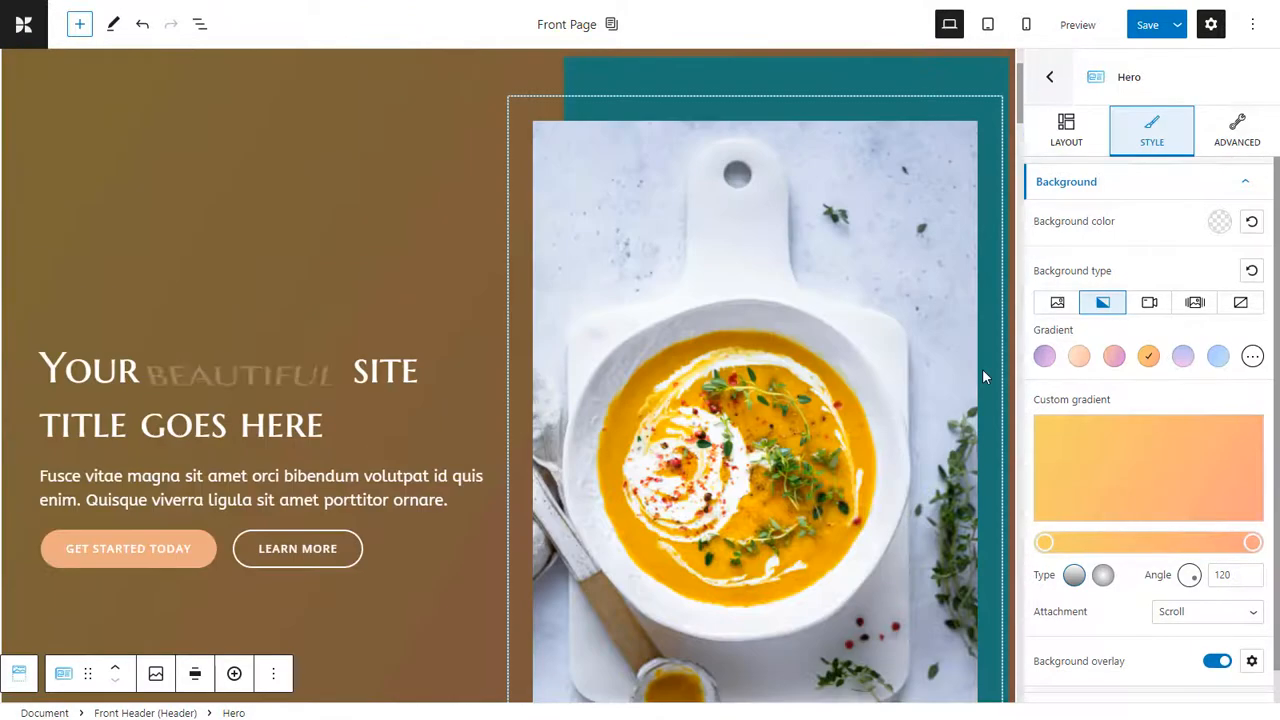
Set the Hero section's top and bottom padding to 50 px.
{"action": "left_click", "coordinate": [1237, 138]}
{"action": "left_click", "coordinate": [1120, 350]}
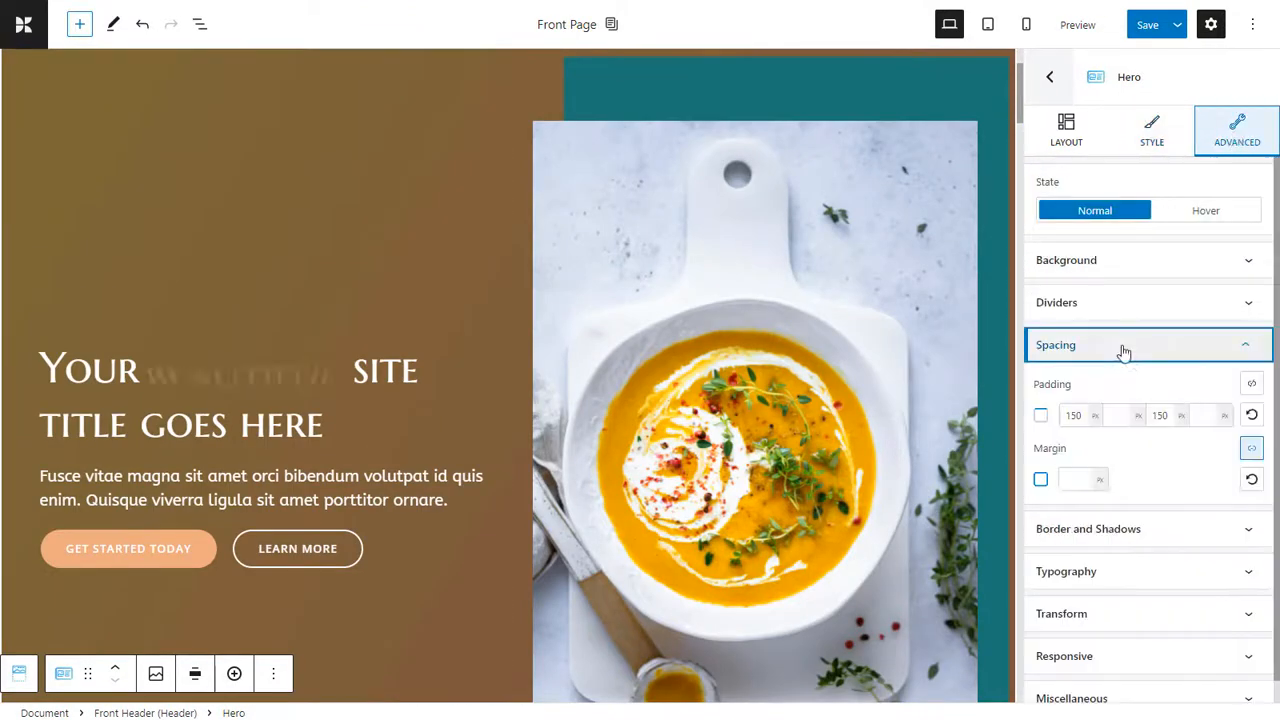
{"action": "double_click", "coordinate": [1077, 416]}
{"action": "type", "text": "50"}
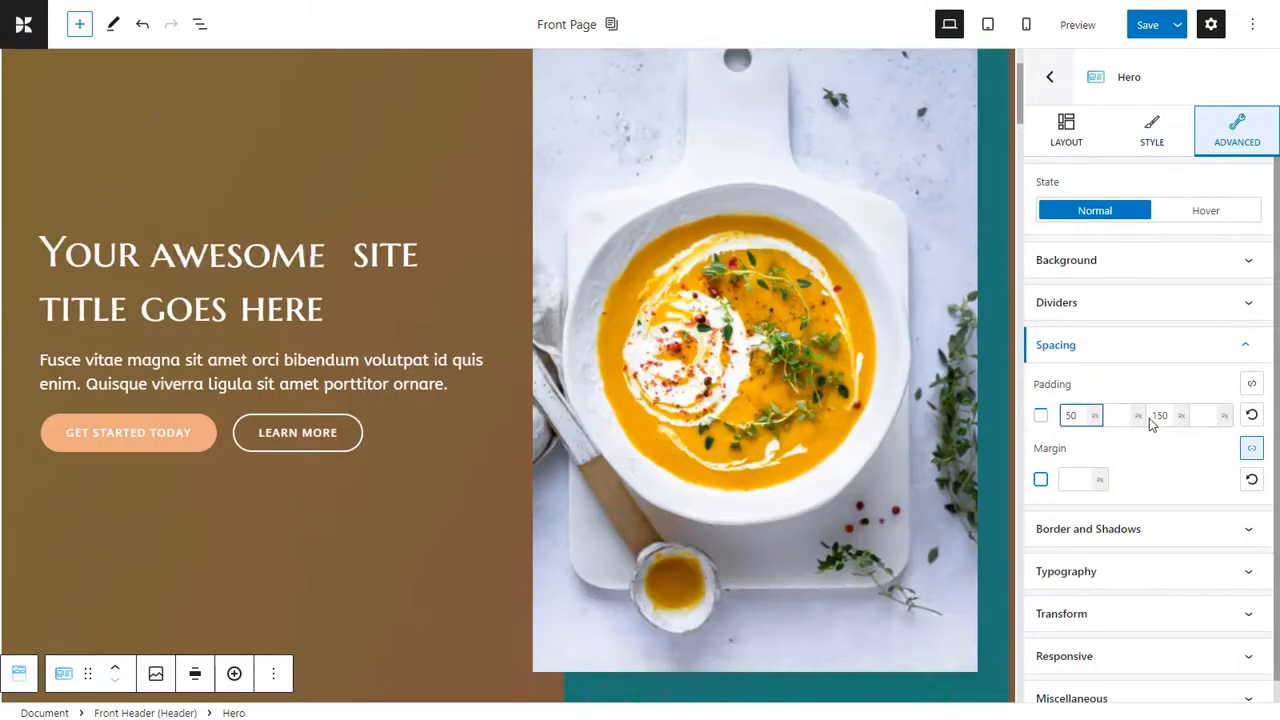
{"action": "double_click", "coordinate": [1160, 416]}
{"action": "type", "text": "50"}
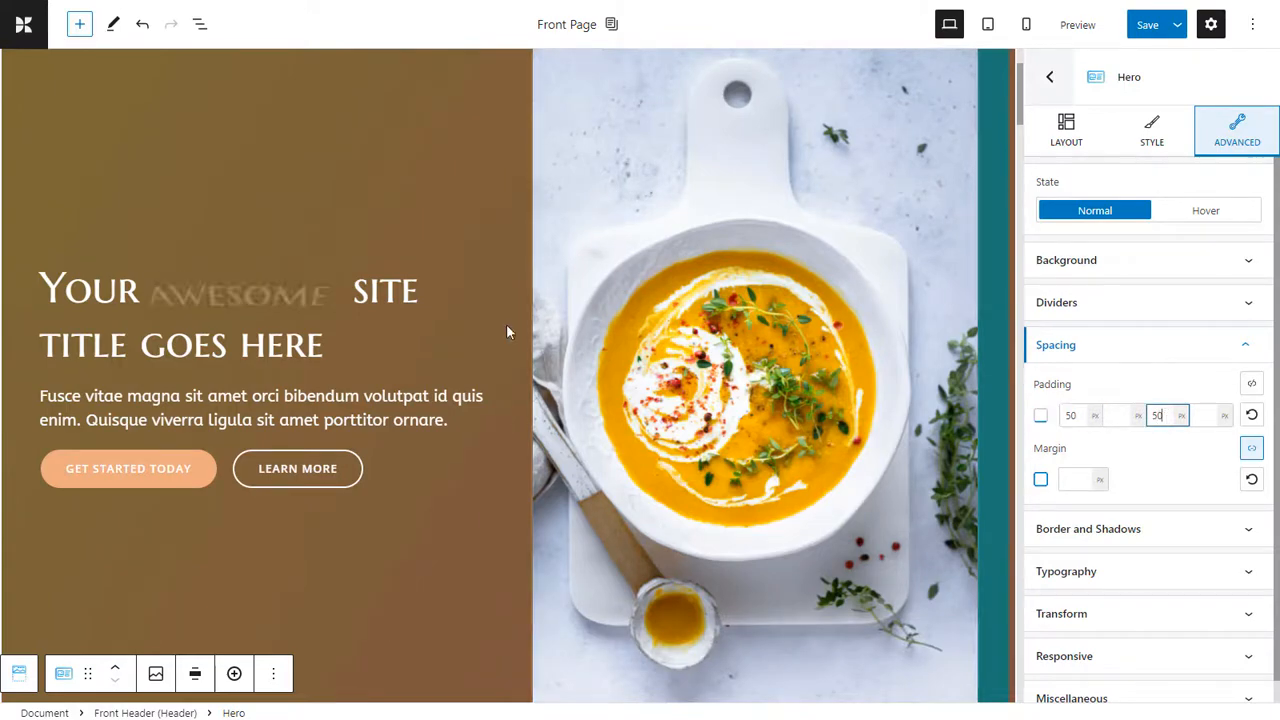
{"action": "scroll", "coordinate": [714, 232], "scroll_direction": "down", "scroll_amount": 5}
{"action": "scroll", "coordinate": [714, 232], "scroll_direction": "up", "scroll_amount": 3}
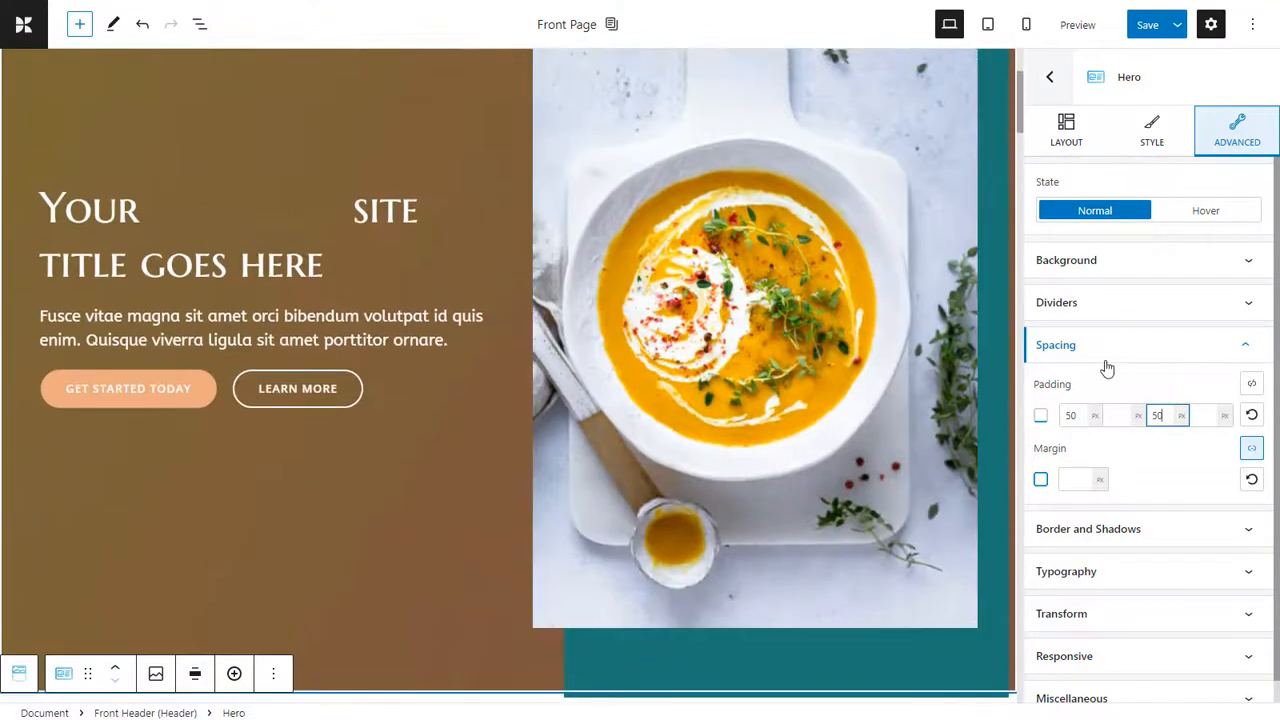
Set the Hero section's bottom padding to 70 px and check the spacing on the page.
{"action": "double_click", "coordinate": [1158, 417]}
{"action": "type", "text": "70"}
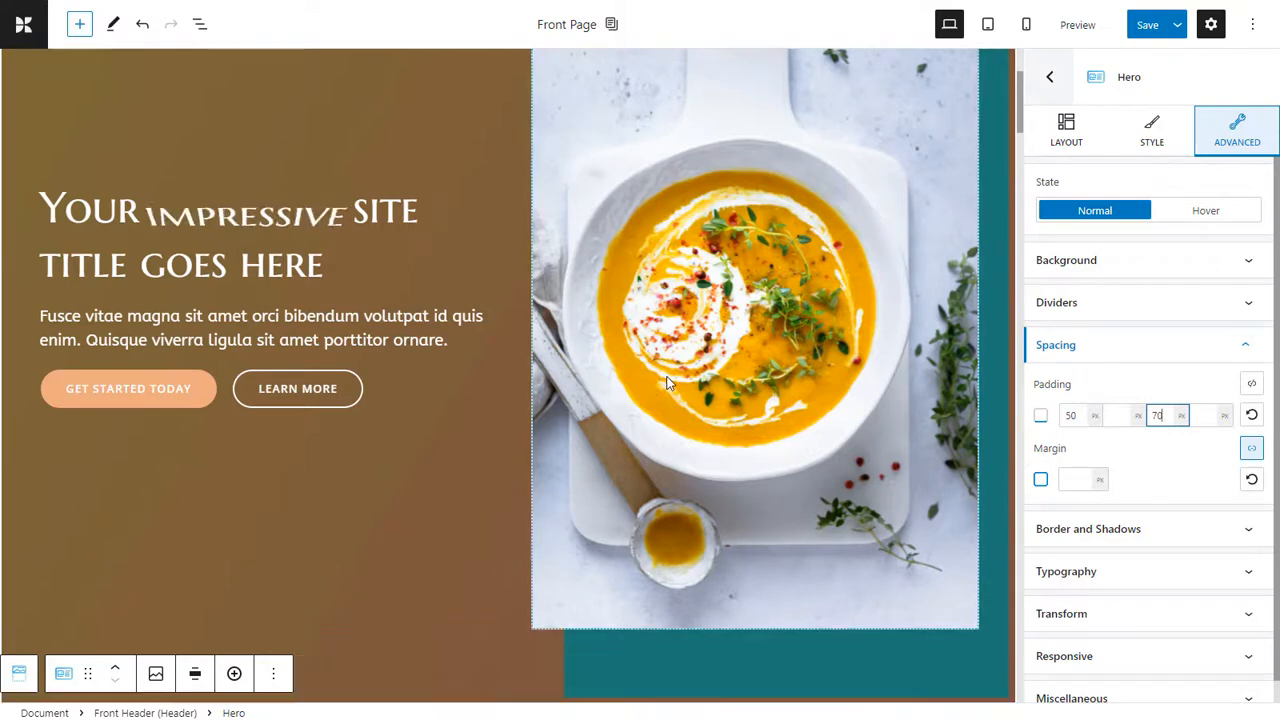
{"action": "scroll", "coordinate": [670, 384], "scroll_direction": "down", "scroll_amount": 1}
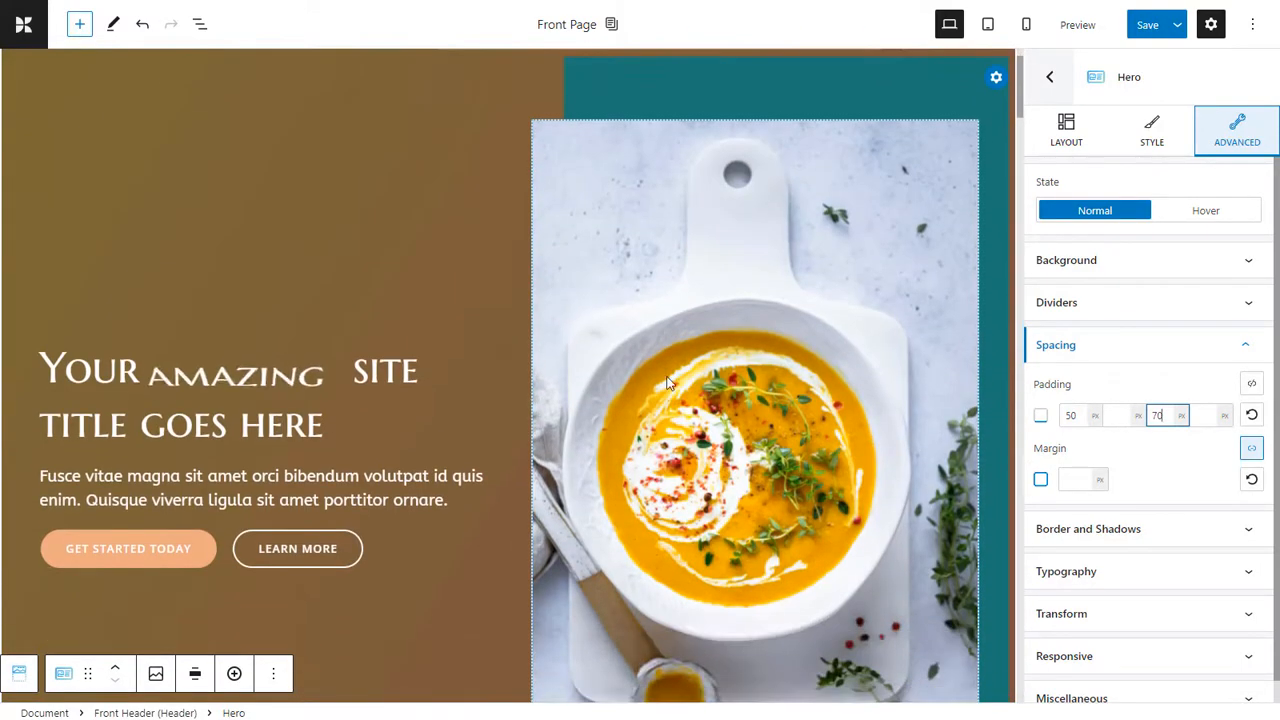
{"action": "scroll", "coordinate": [212, 466], "scroll_direction": "down", "scroll_amount": 1}
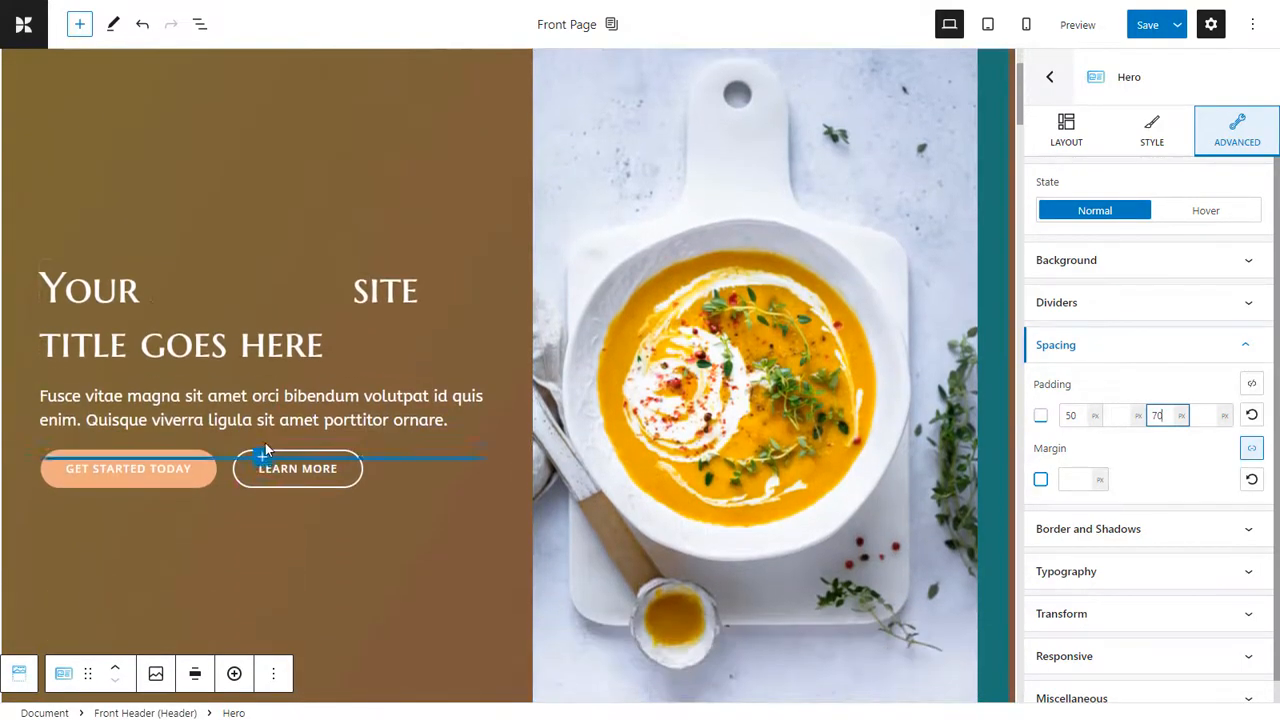
Remove the Learn More button from the Hero section.
{"action": "left_click", "coordinate": [365, 462]}
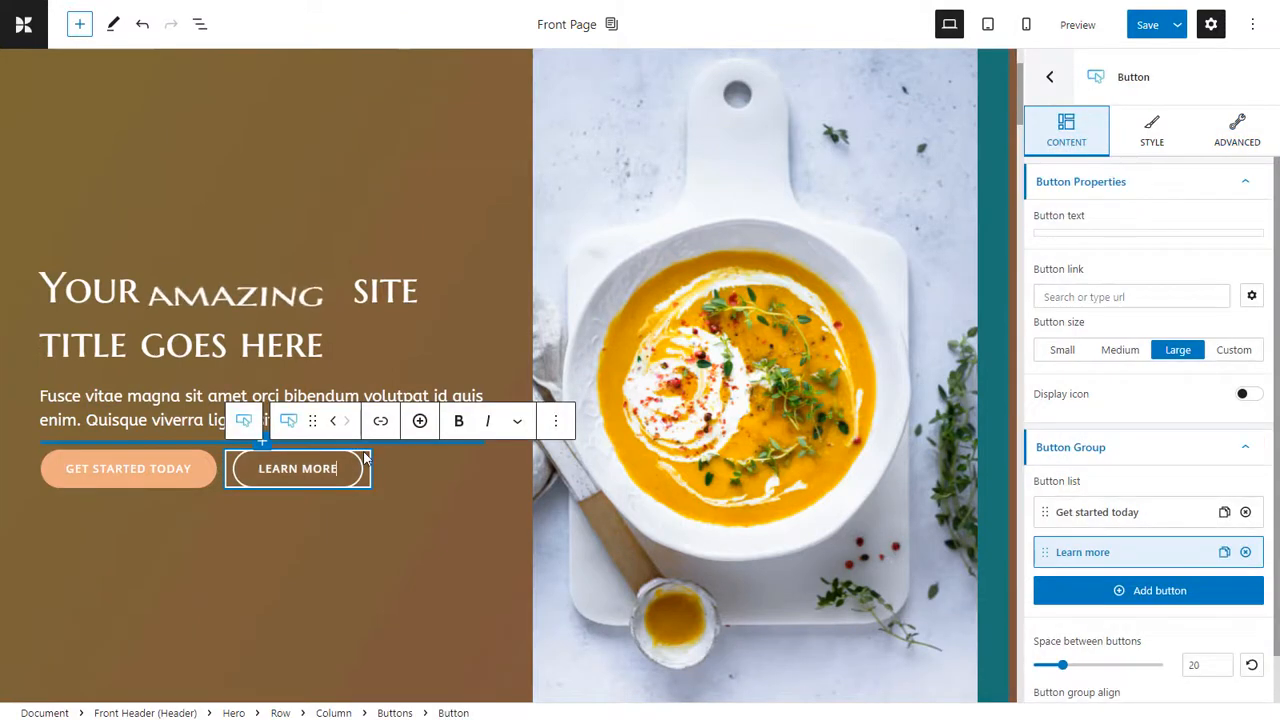
{"action": "left_click", "coordinate": [556, 420]}
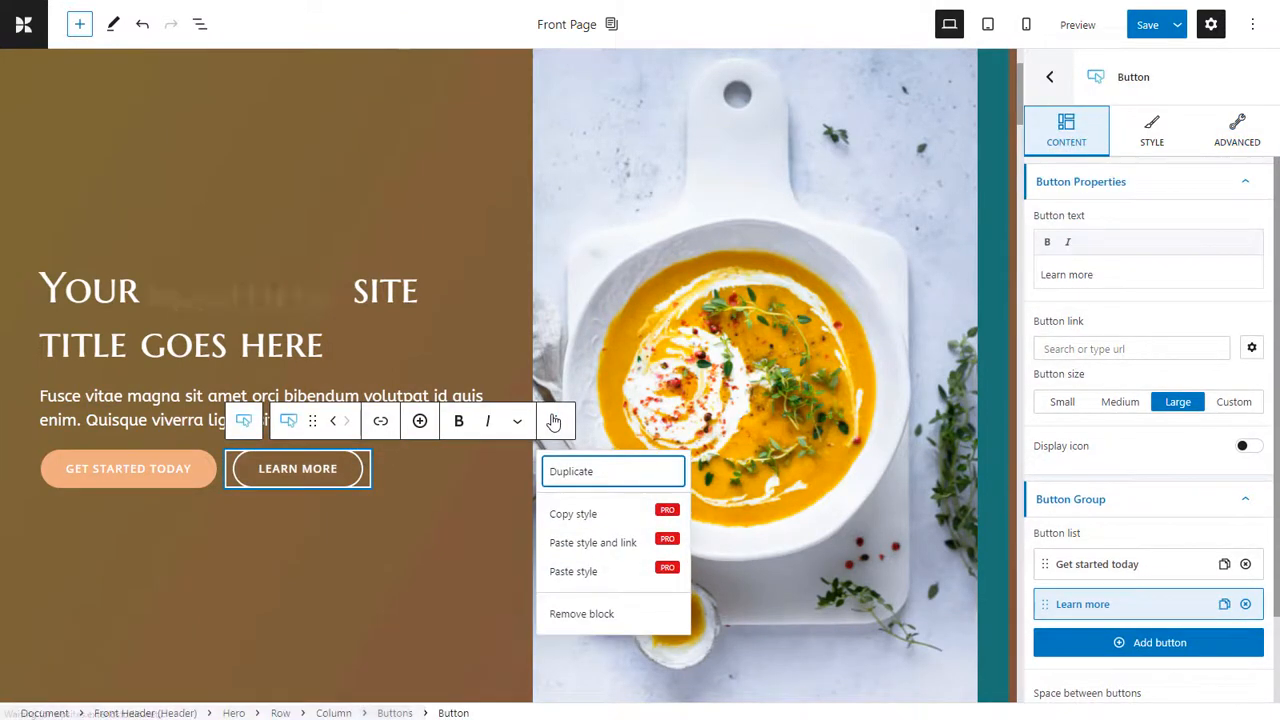
{"action": "left_click", "coordinate": [592, 618]}
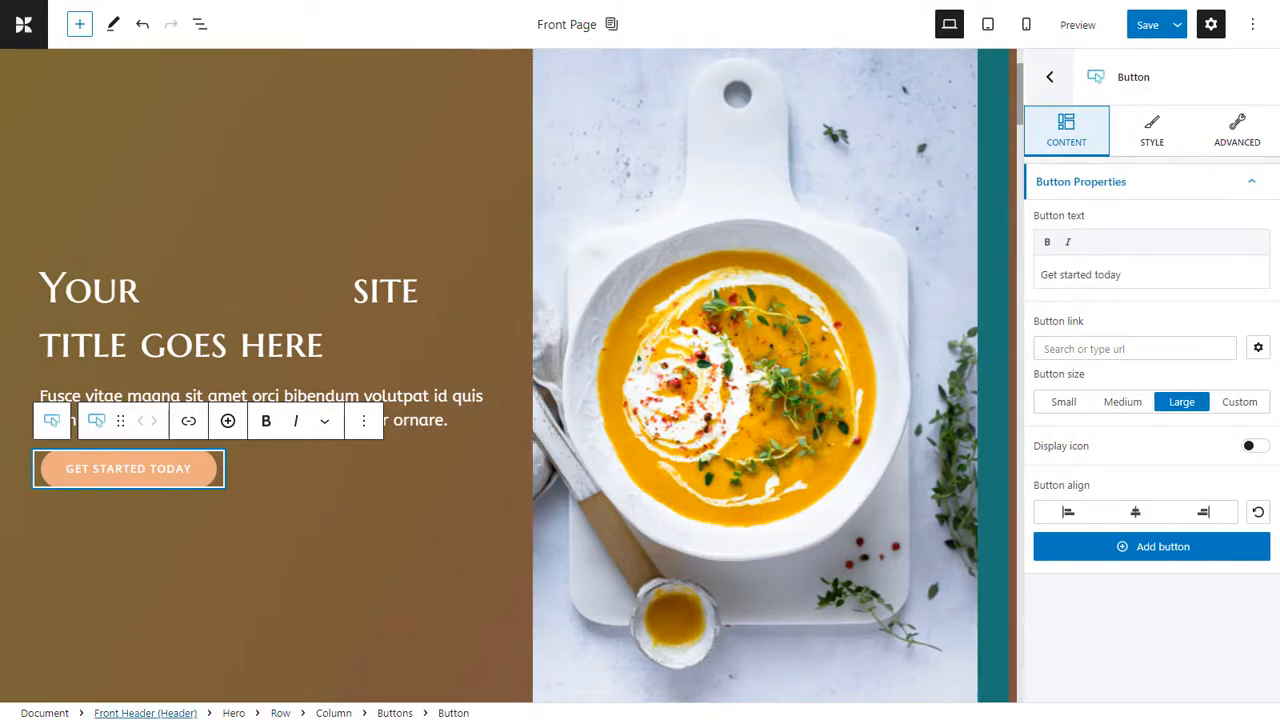
Insert an Icon block directly below the Hero section's paragraph, above the Get Started Today button.
{"action": "left_click", "coordinate": [453, 421]}
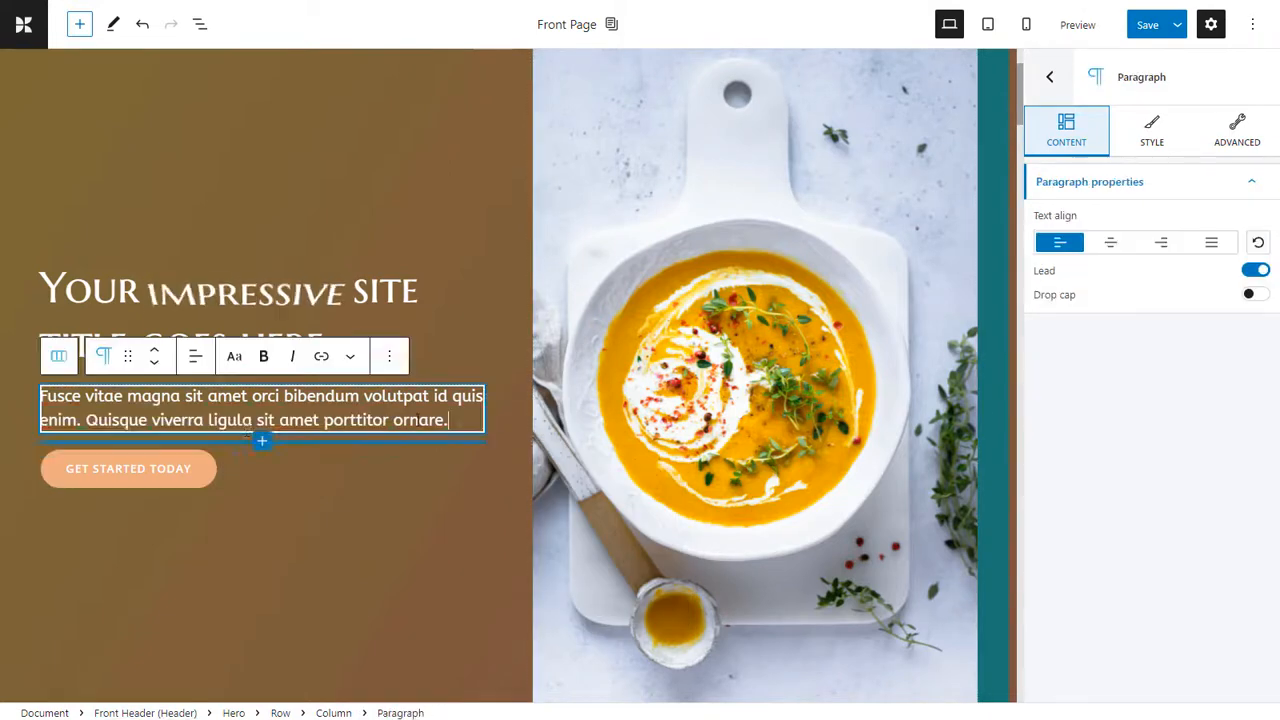
{"action": "left_click", "coordinate": [262, 441]}
{"action": "type", "text": "ido"}
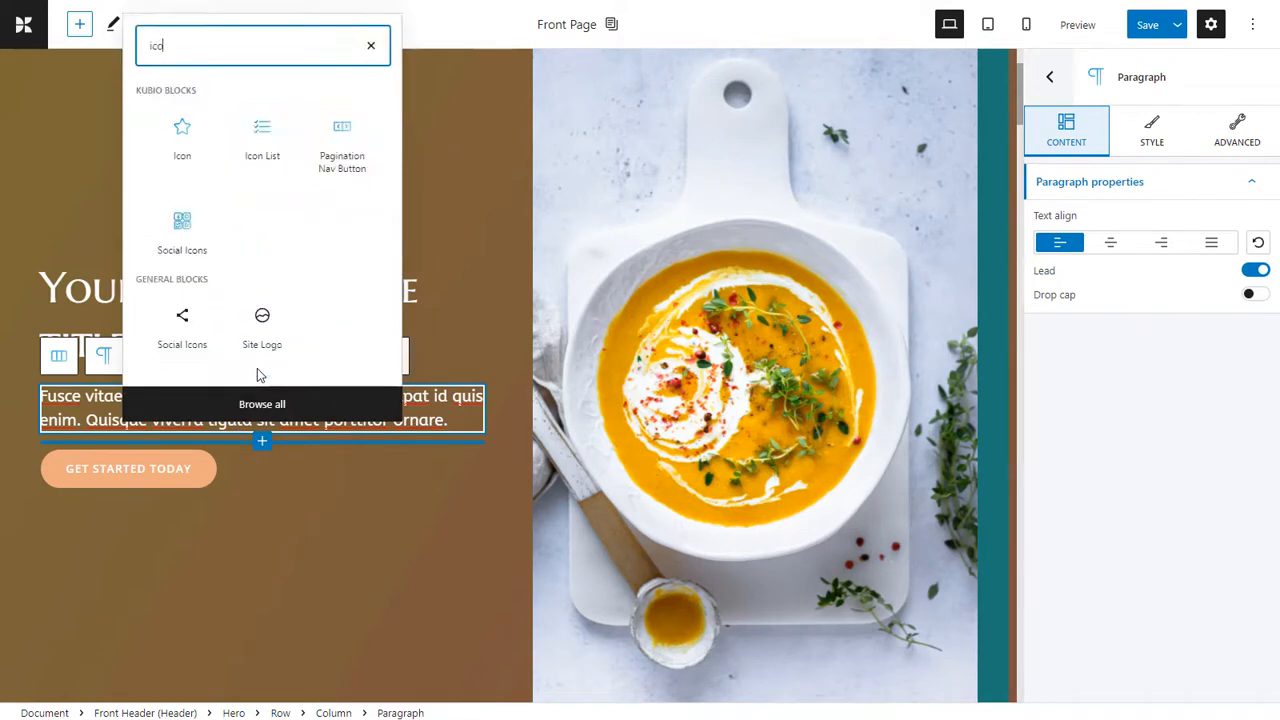
{"action": "left_click", "coordinate": [176, 136]}
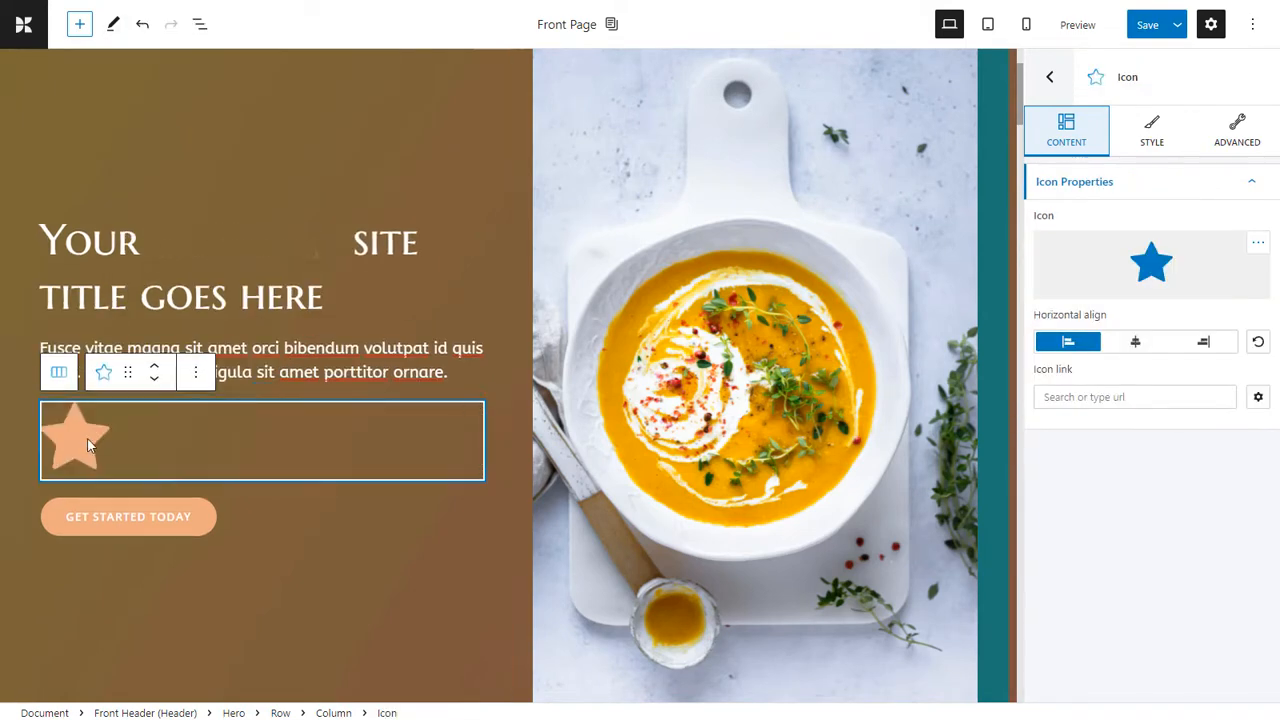
Change the new icon to the Font Awesome heart and align it horizontally to the center.
{"action": "left_click", "coordinate": [1183, 263]}
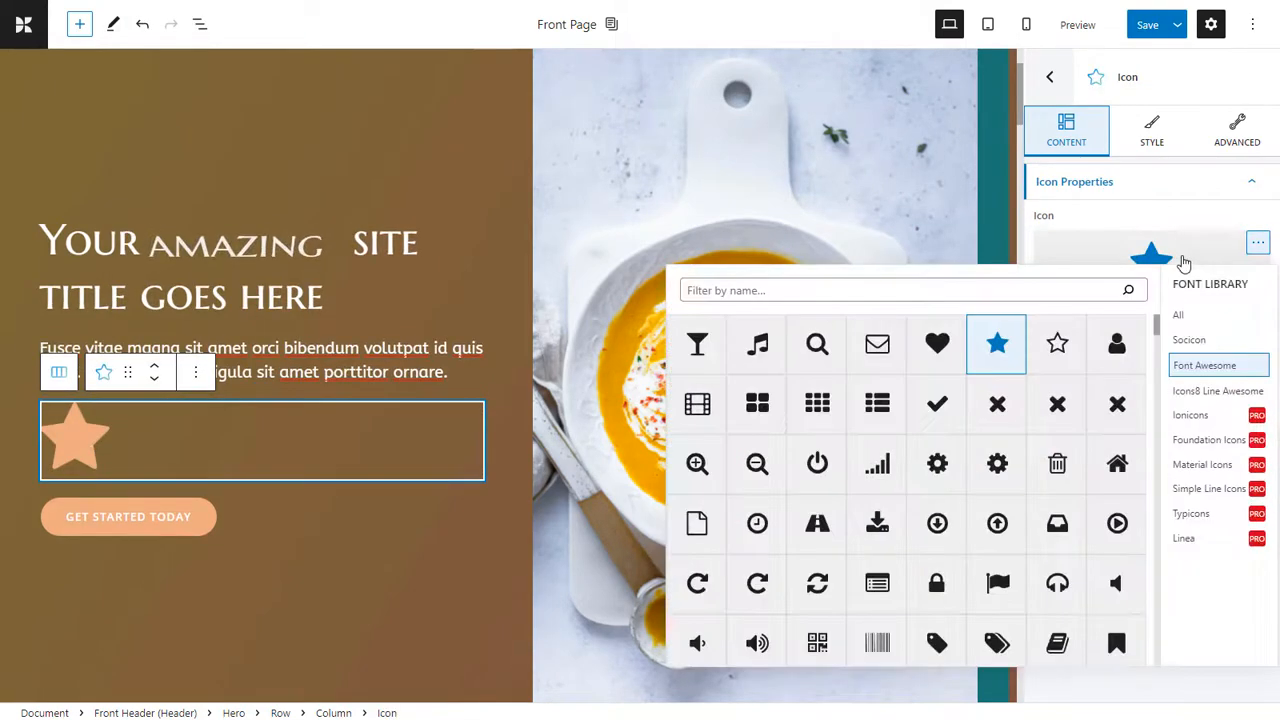
{"action": "left_click", "coordinate": [945, 346]}
{"action": "left_click", "coordinate": [1135, 342]}
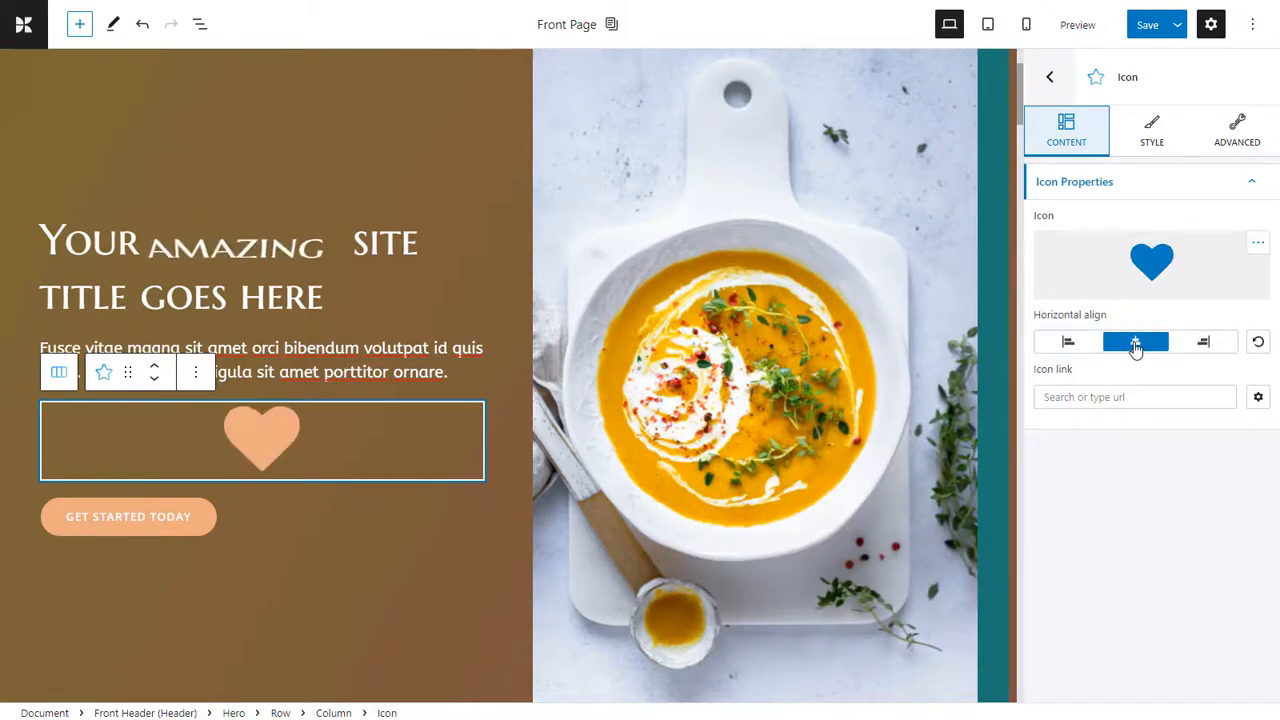
Set the heart icon's color to the color scheme's light teal and save the page changes.
{"action": "left_click", "coordinate": [1170, 141]}
{"action": "left_click", "coordinate": [1226, 221]}
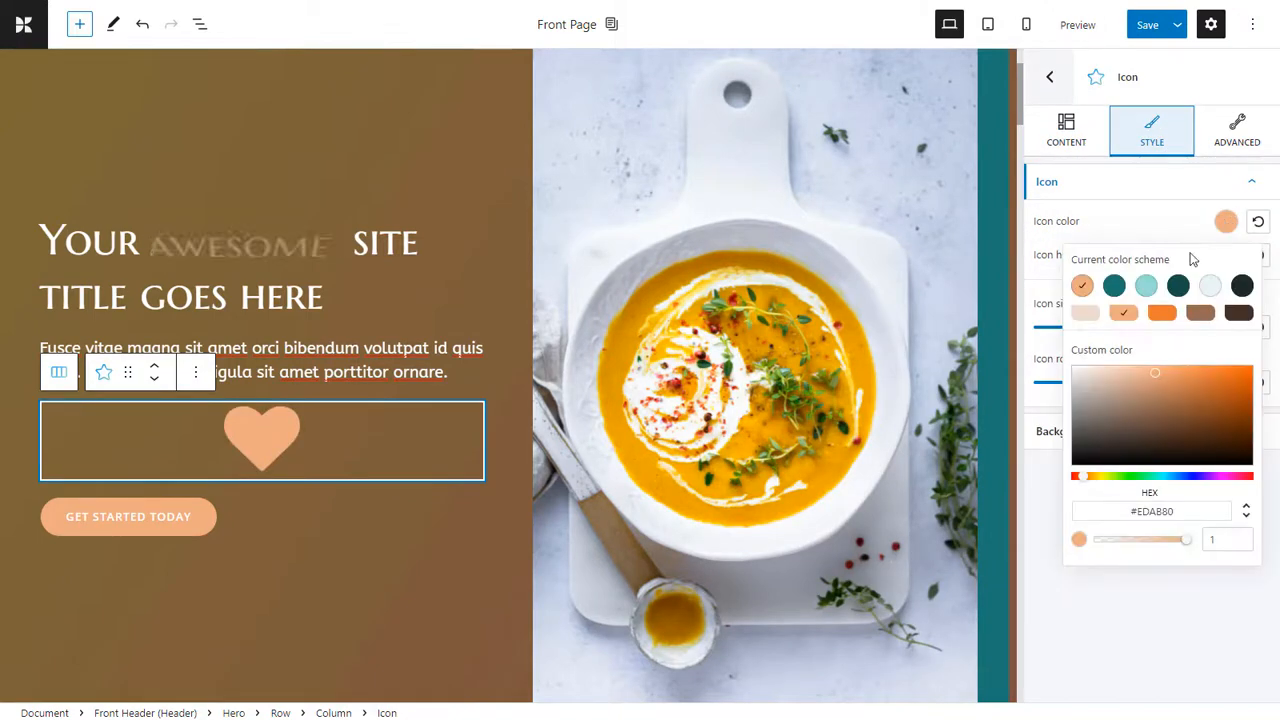
{"action": "left_click", "coordinate": [1147, 286]}
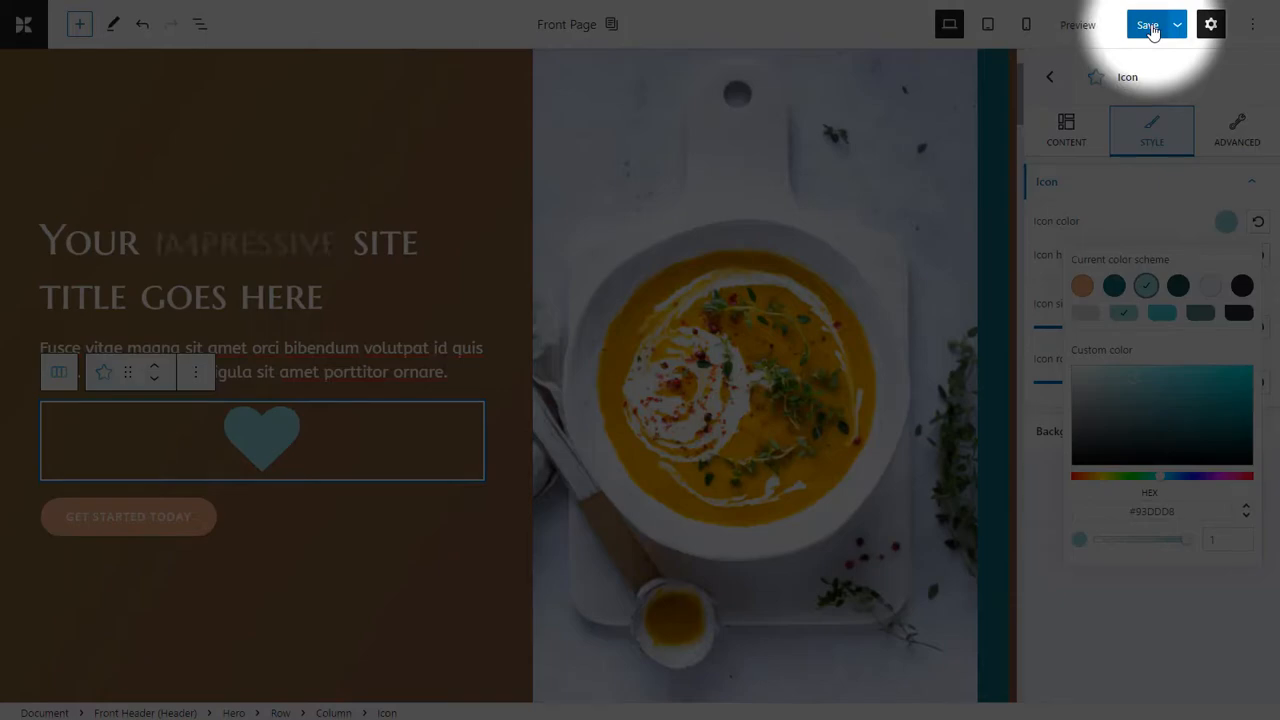
{"action": "left_click", "coordinate": [1151, 29]}
{"action": "left_click", "coordinate": [1153, 29]}
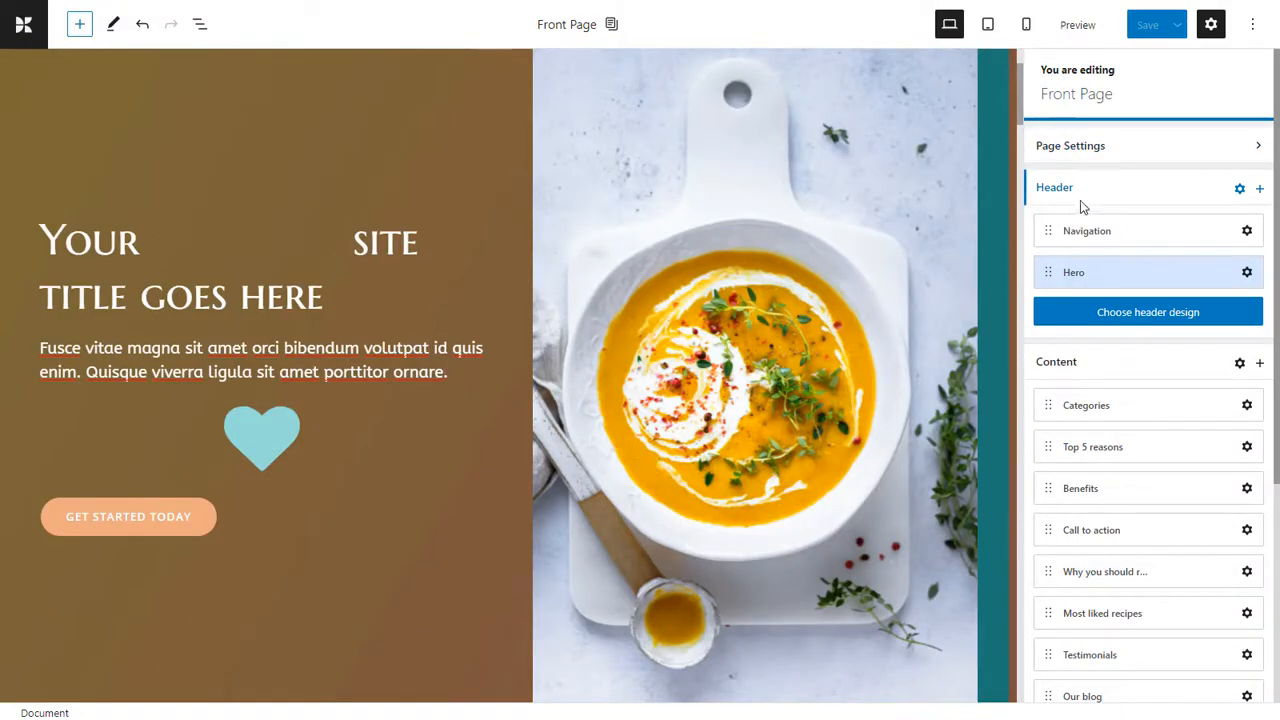
Delete the existing Hero section from the front page header and add a new Hero block in its place.
{"action": "left_click", "coordinate": [1207, 273]}
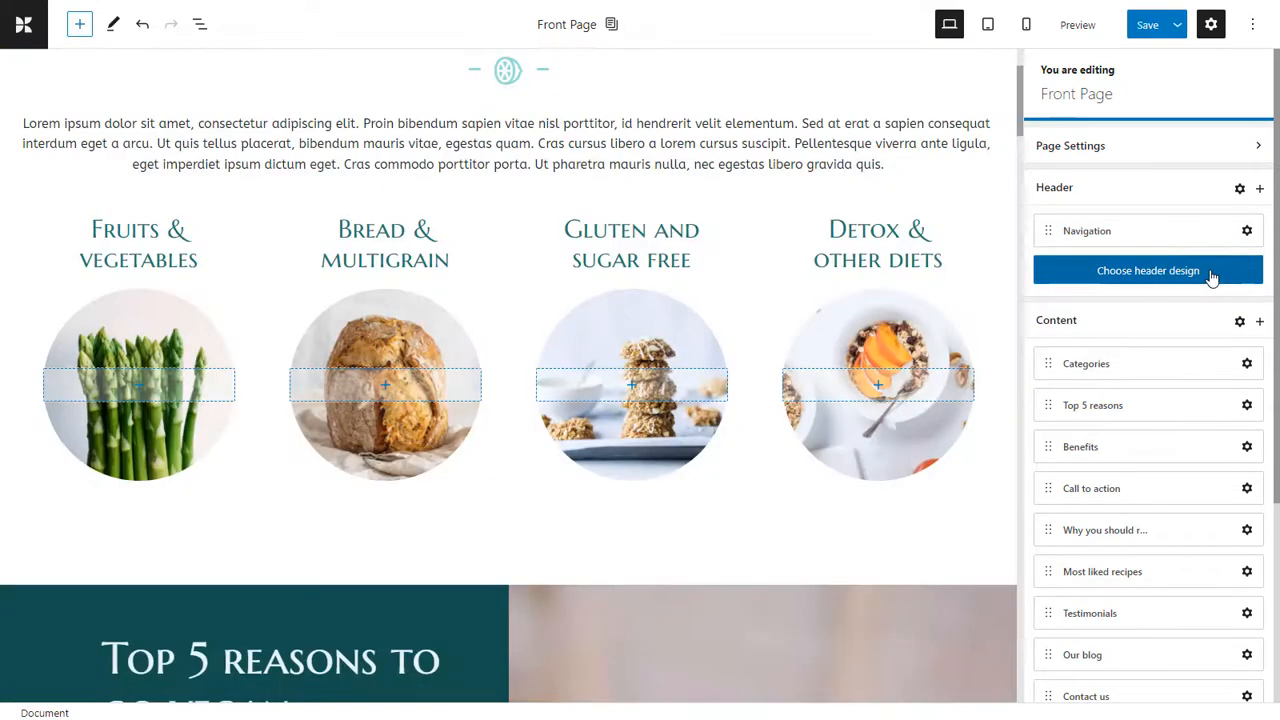
{"action": "scroll", "coordinate": [697, 286], "scroll_direction": "up", "scroll_amount": 2}
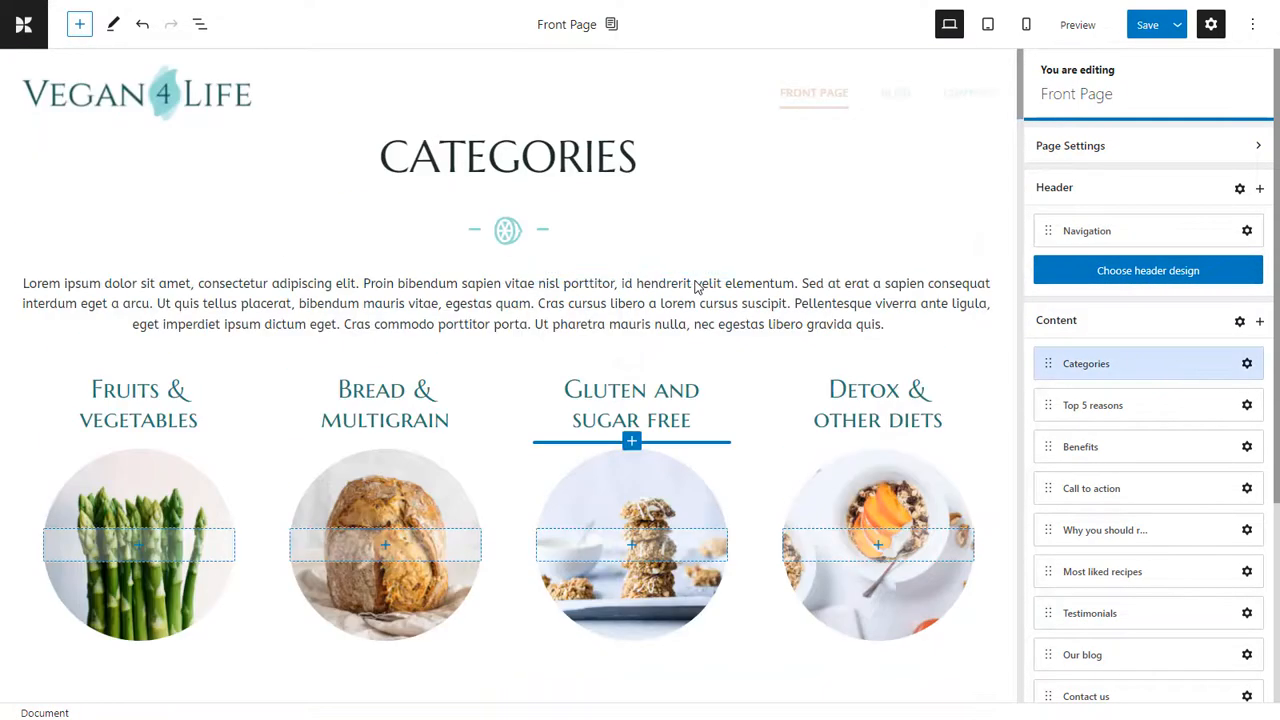
{"action": "left_click", "coordinate": [1262, 189]}
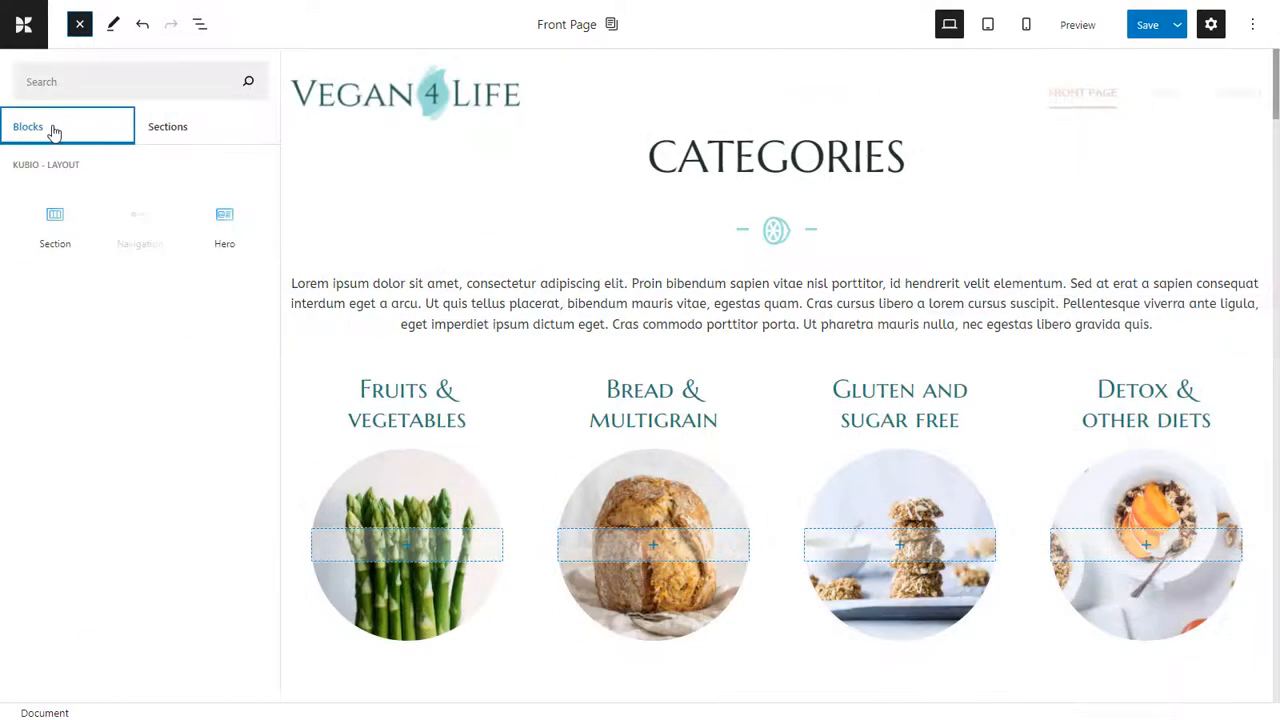
{"action": "left_click", "coordinate": [226, 216]}
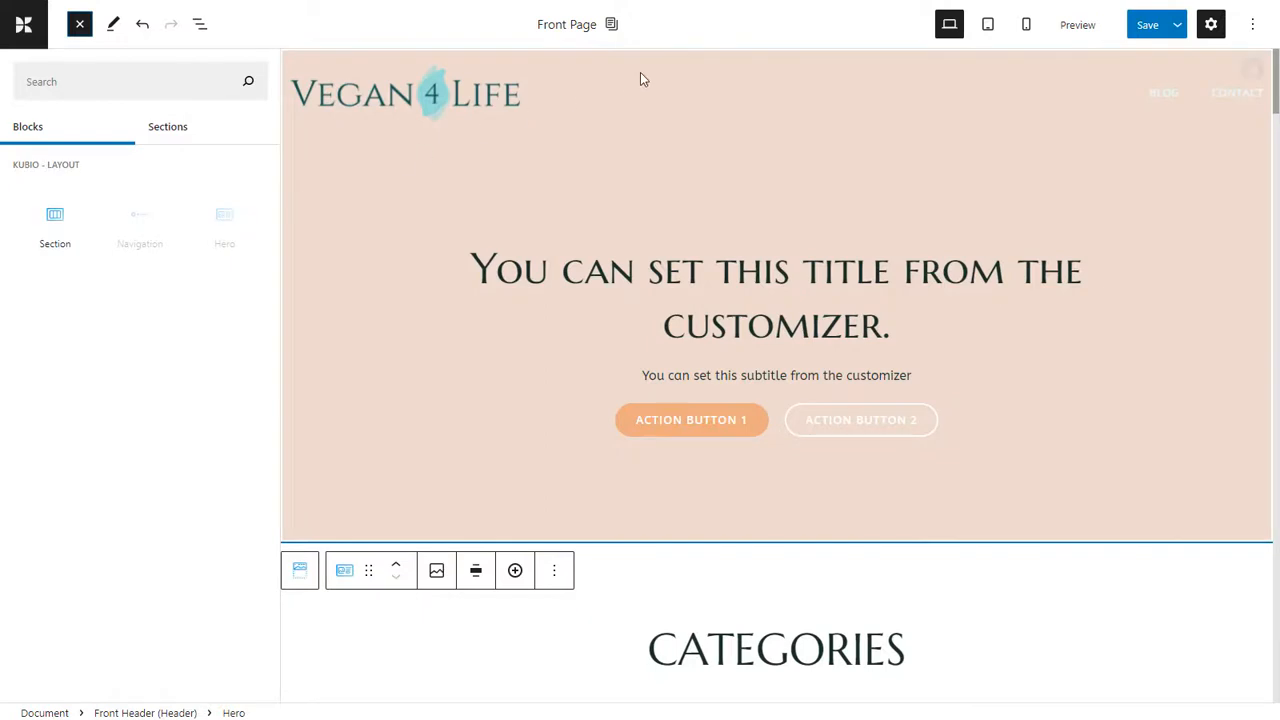
Set the new Hero's layout to text beside an image on its right and insert the soup bowl picture from the media library.
{"action": "left_click", "coordinate": [942, 157]}
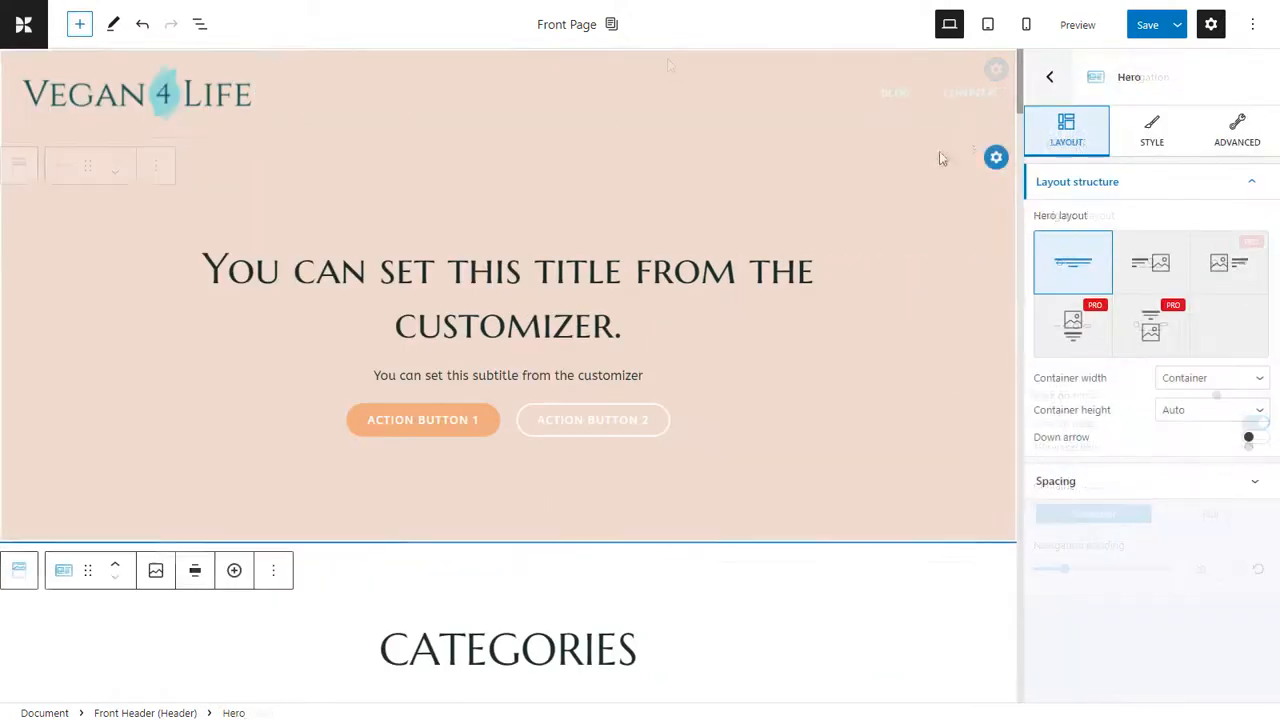
{"action": "left_click", "coordinate": [1160, 263]}
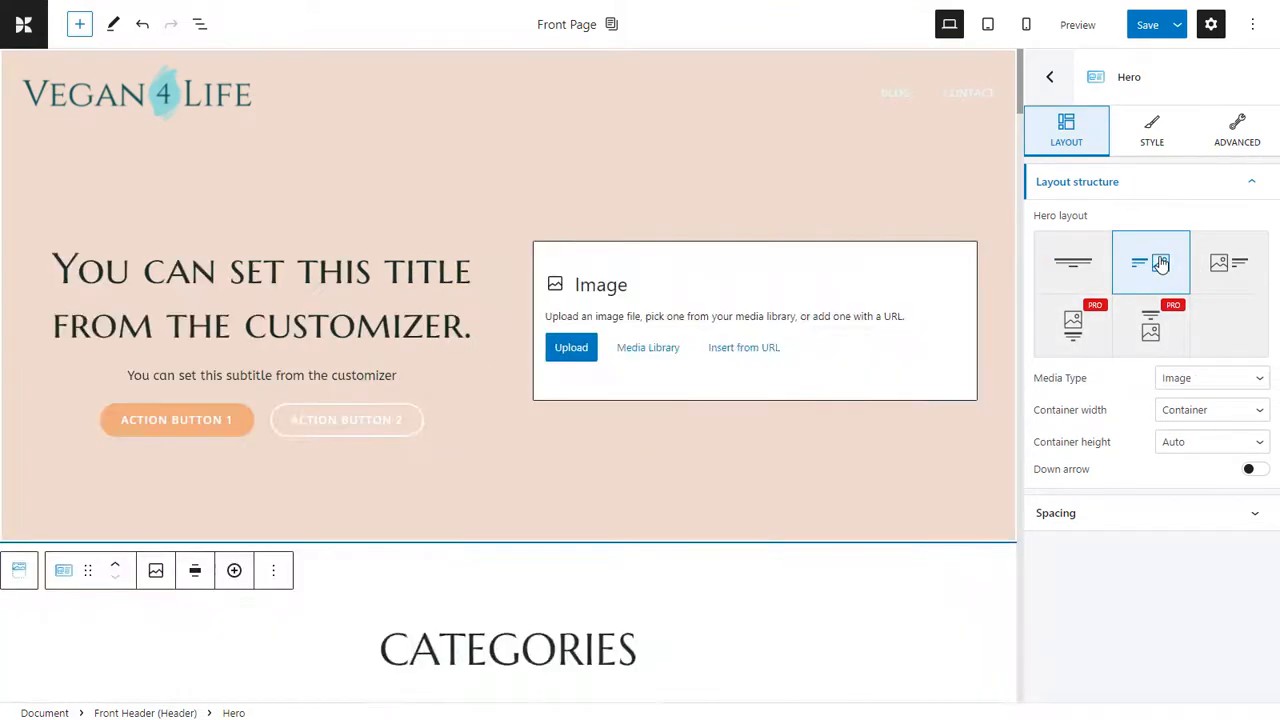
{"action": "left_click", "coordinate": [648, 348]}
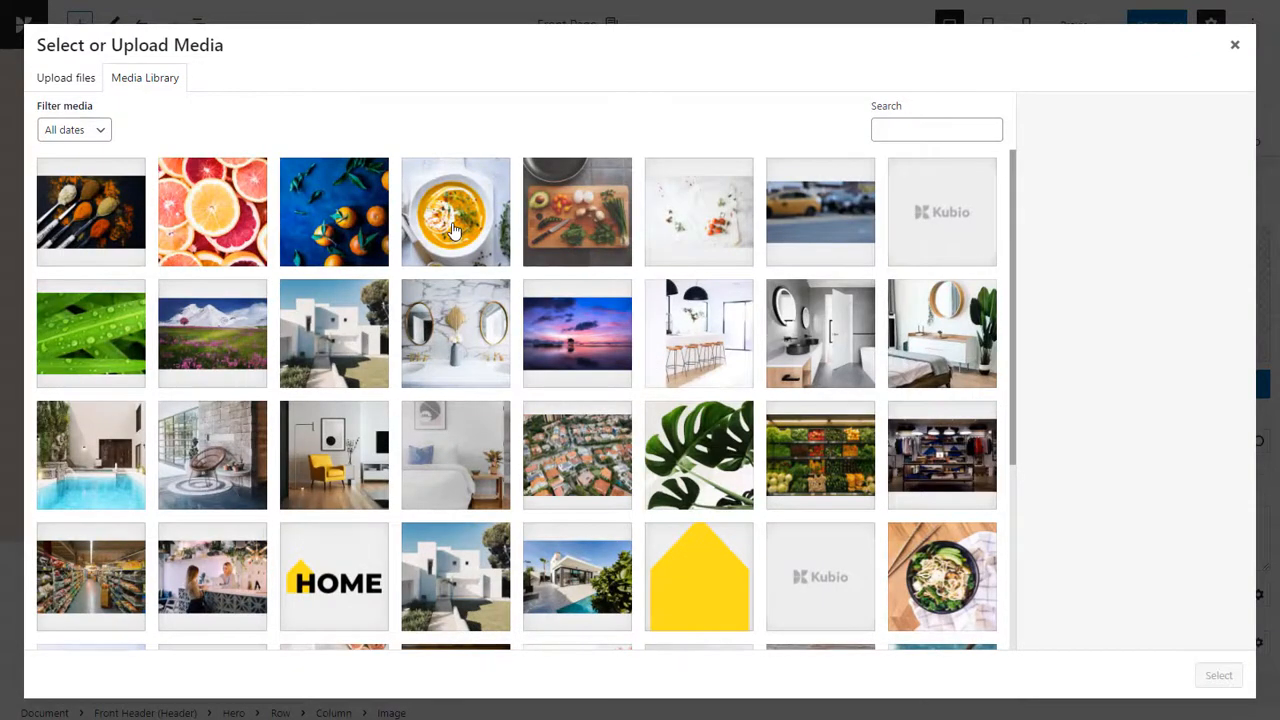
{"action": "left_click", "coordinate": [453, 230]}
{"action": "left_click", "coordinate": [1219, 675]}
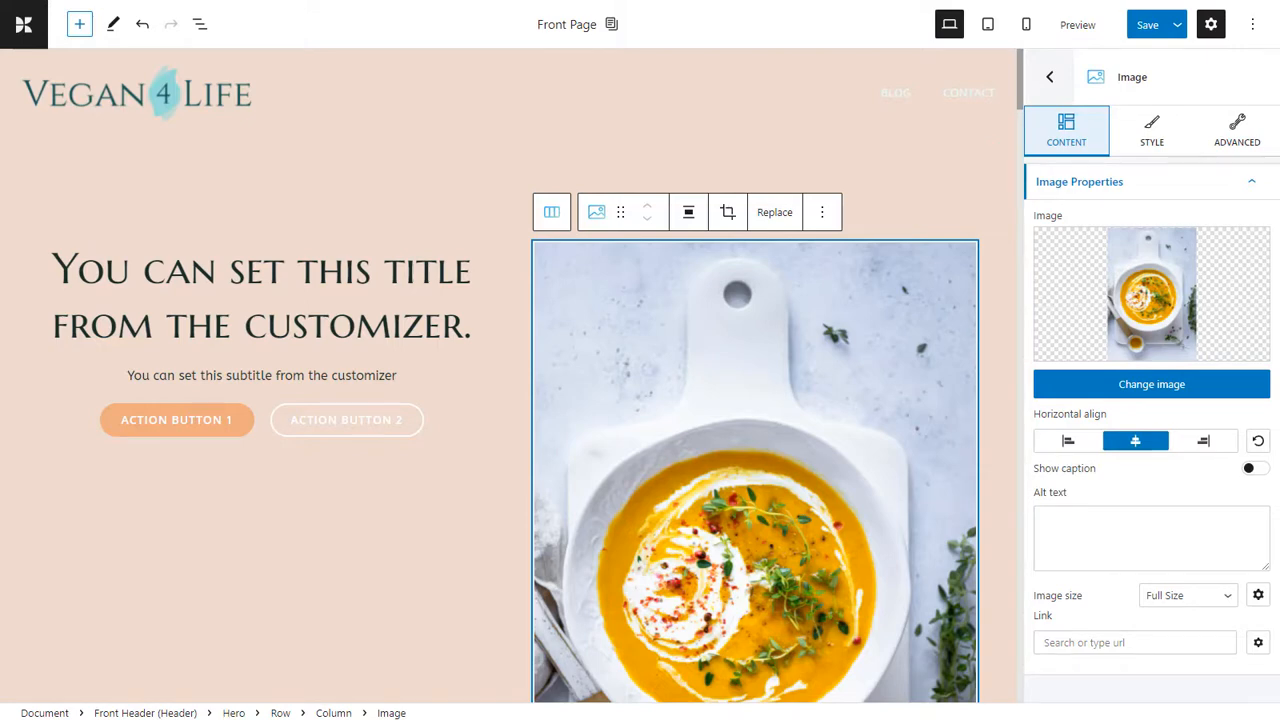
Set the Hero's background type to image and choose the light picture with scattered herbs and tomatoes from the media library.
{"action": "left_click", "coordinate": [994, 160]}
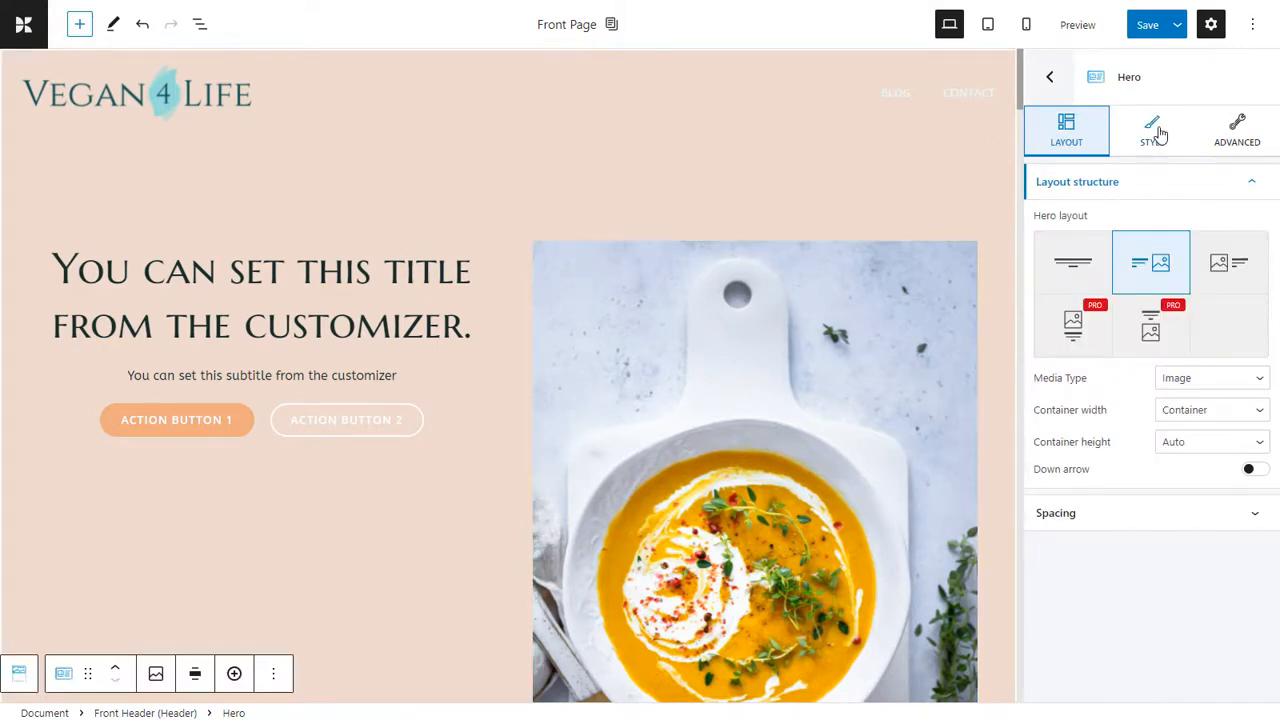
{"action": "left_click", "coordinate": [1152, 130]}
{"action": "left_click", "coordinate": [1066, 307]}
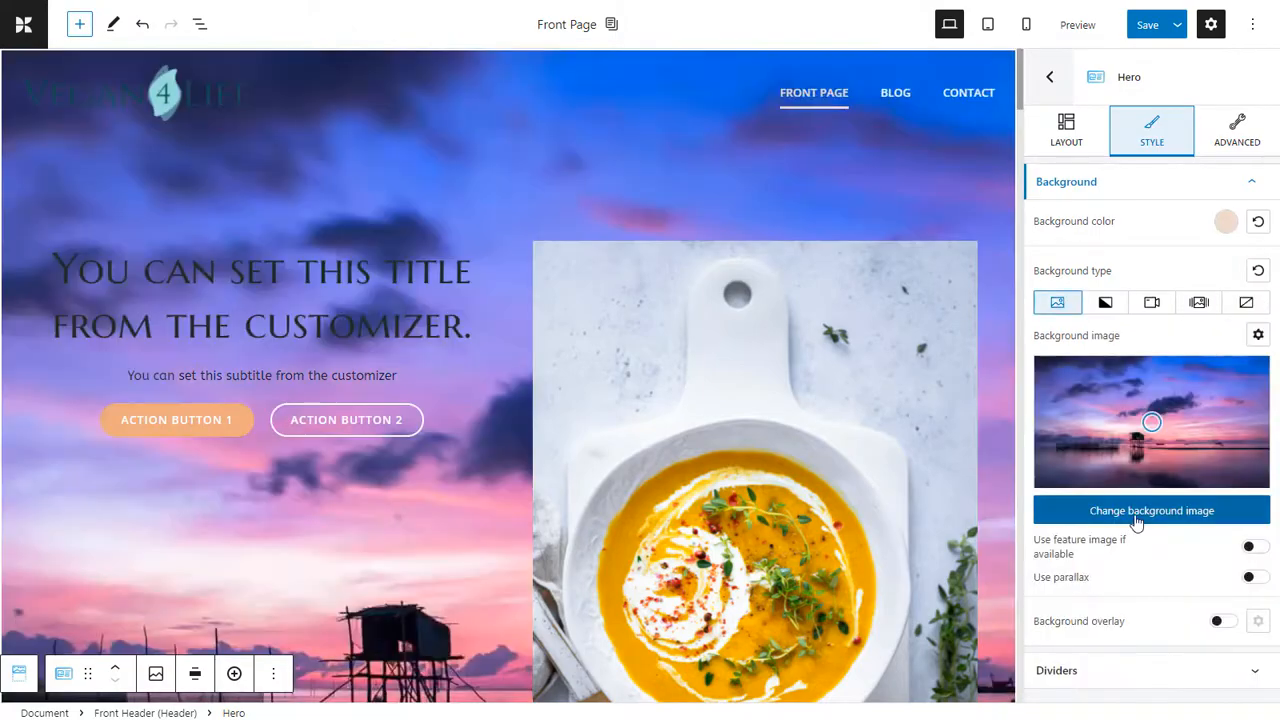
{"action": "left_click", "coordinate": [1137, 518]}
{"action": "left_click", "coordinate": [696, 238]}
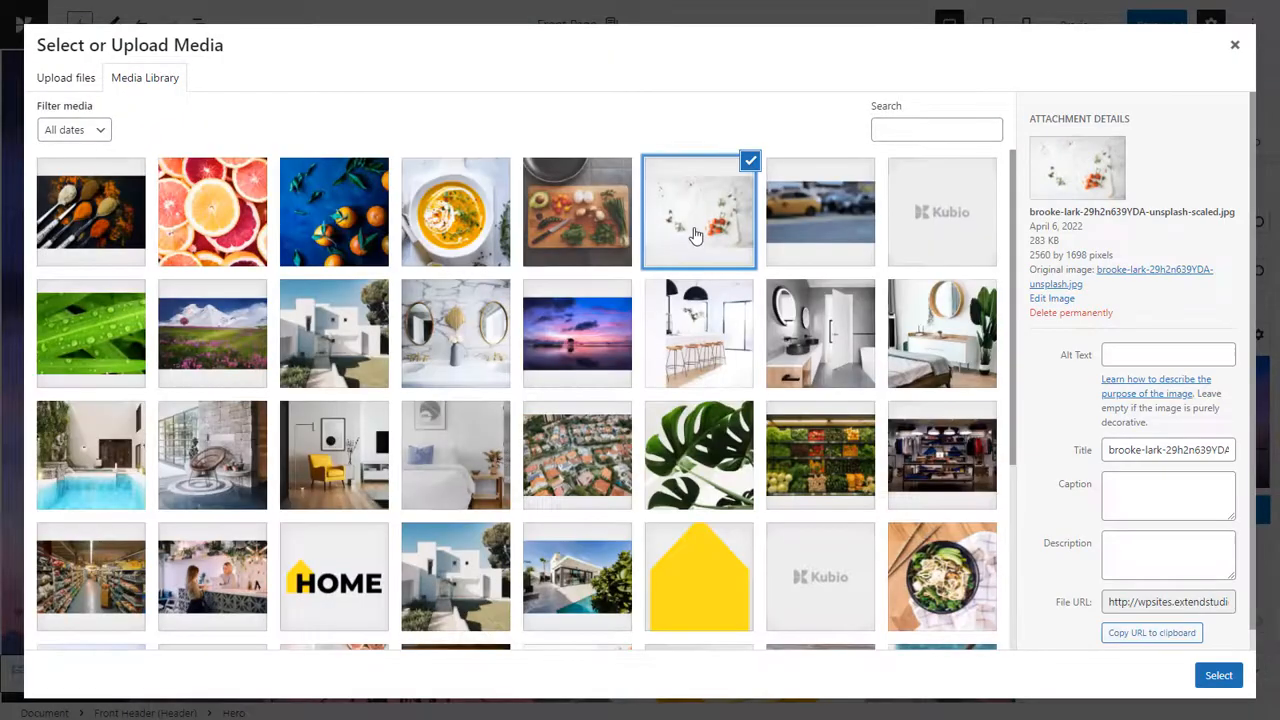
{"action": "left_click", "coordinate": [1219, 675]}
{"action": "scroll", "coordinate": [392, 421], "scroll_direction": "down", "scroll_amount": 3}
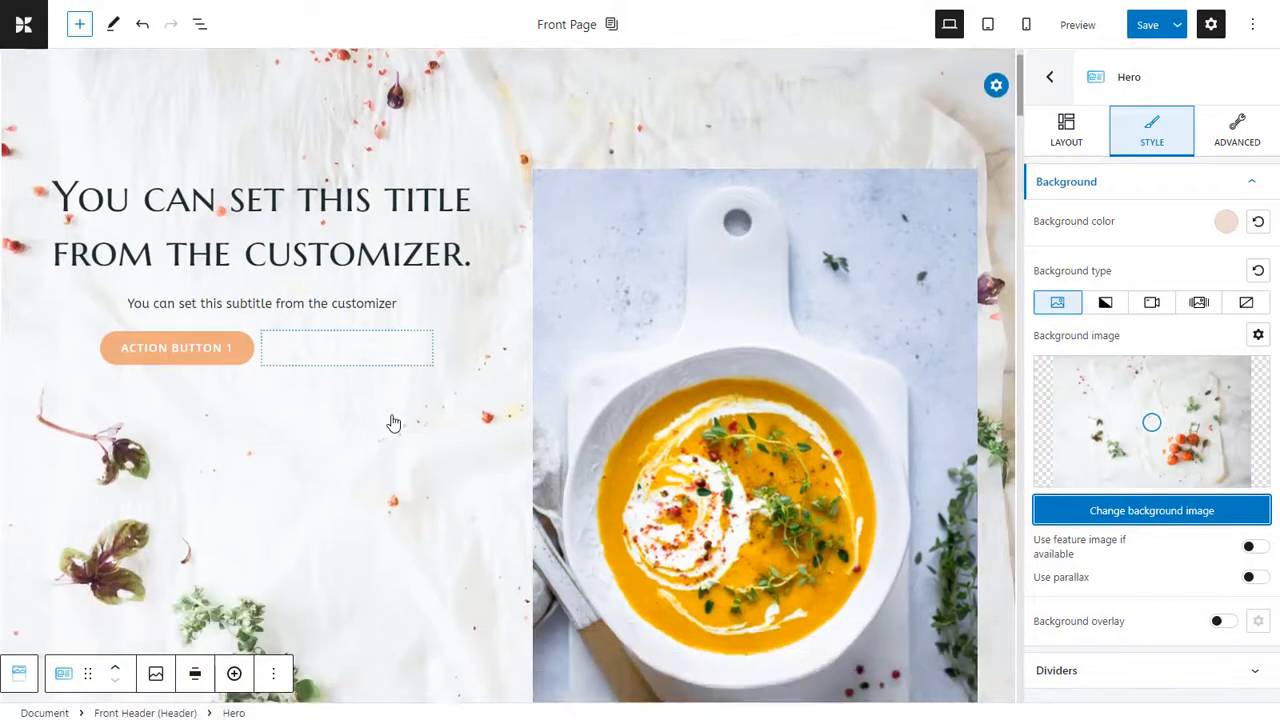
{"action": "scroll", "coordinate": [392, 421], "scroll_direction": "up", "scroll_amount": 2}
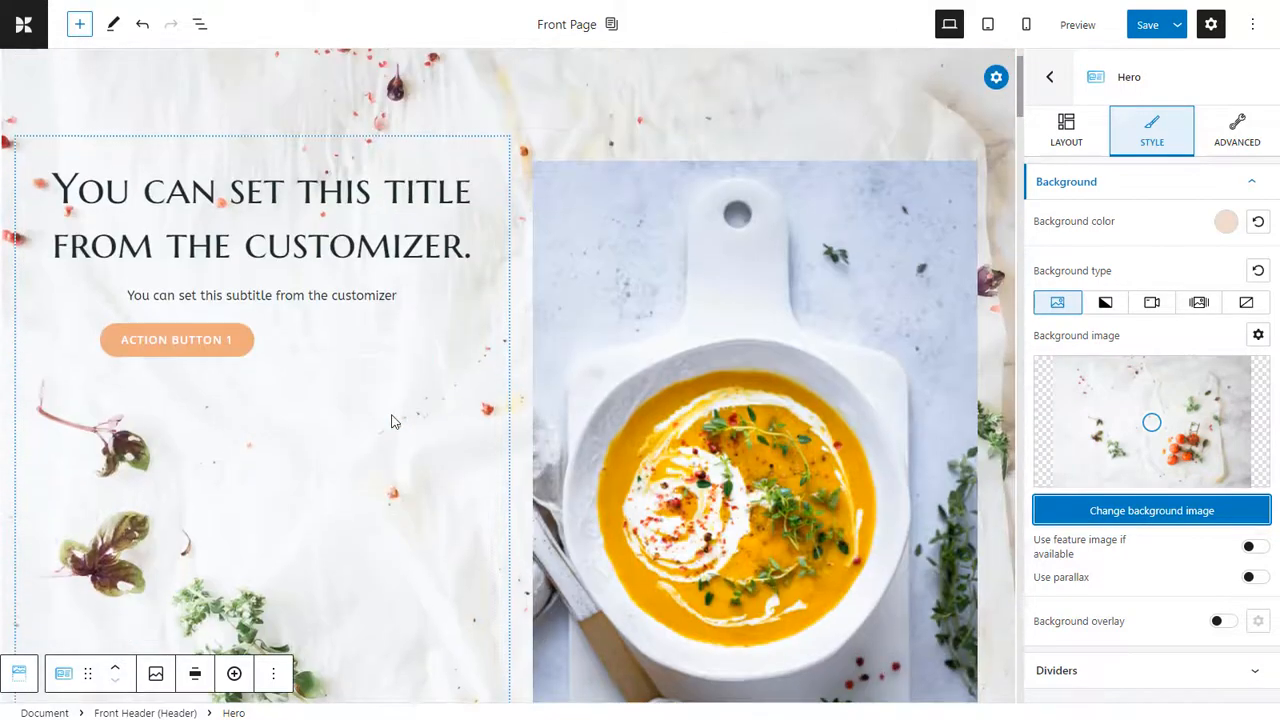
Enable the Hero's background overlay with a black color and set its opacity to 0.1.
{"action": "left_click", "coordinate": [1231, 624]}
{"action": "left_click", "coordinate": [1257, 621]}
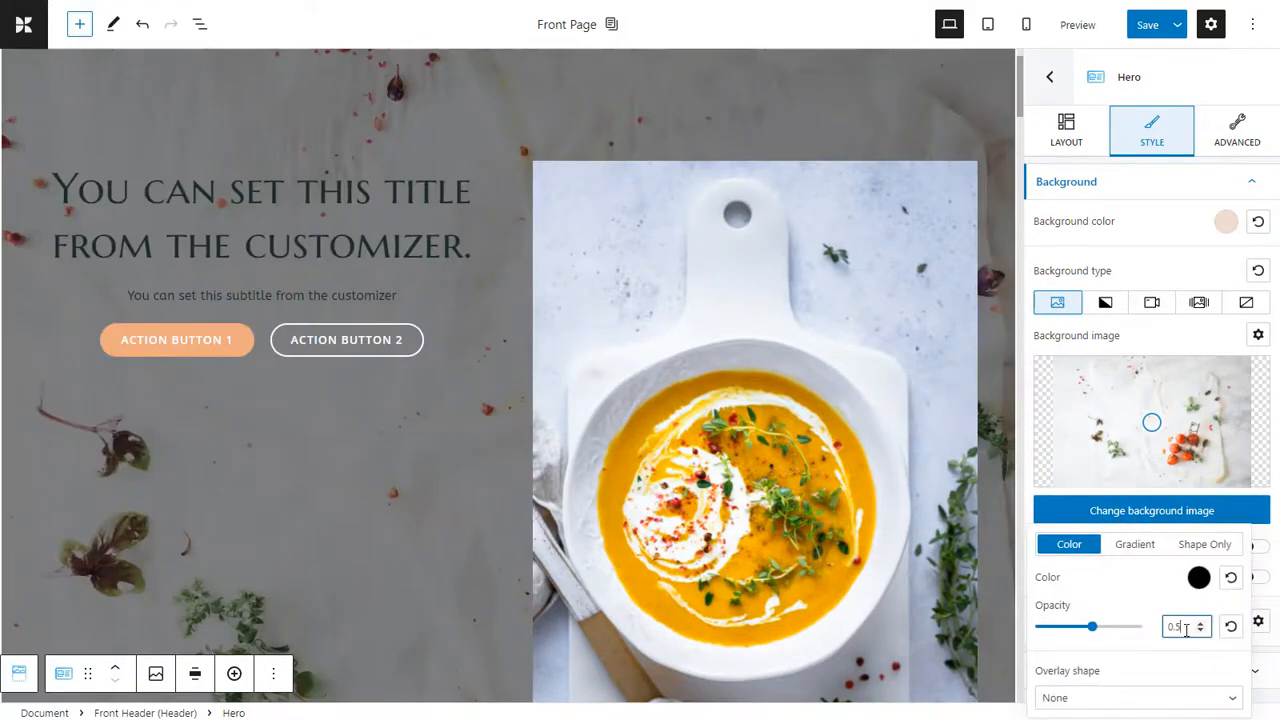
{"action": "type", "text": "8"}
{"action": "key", "text": "BackSpace"}
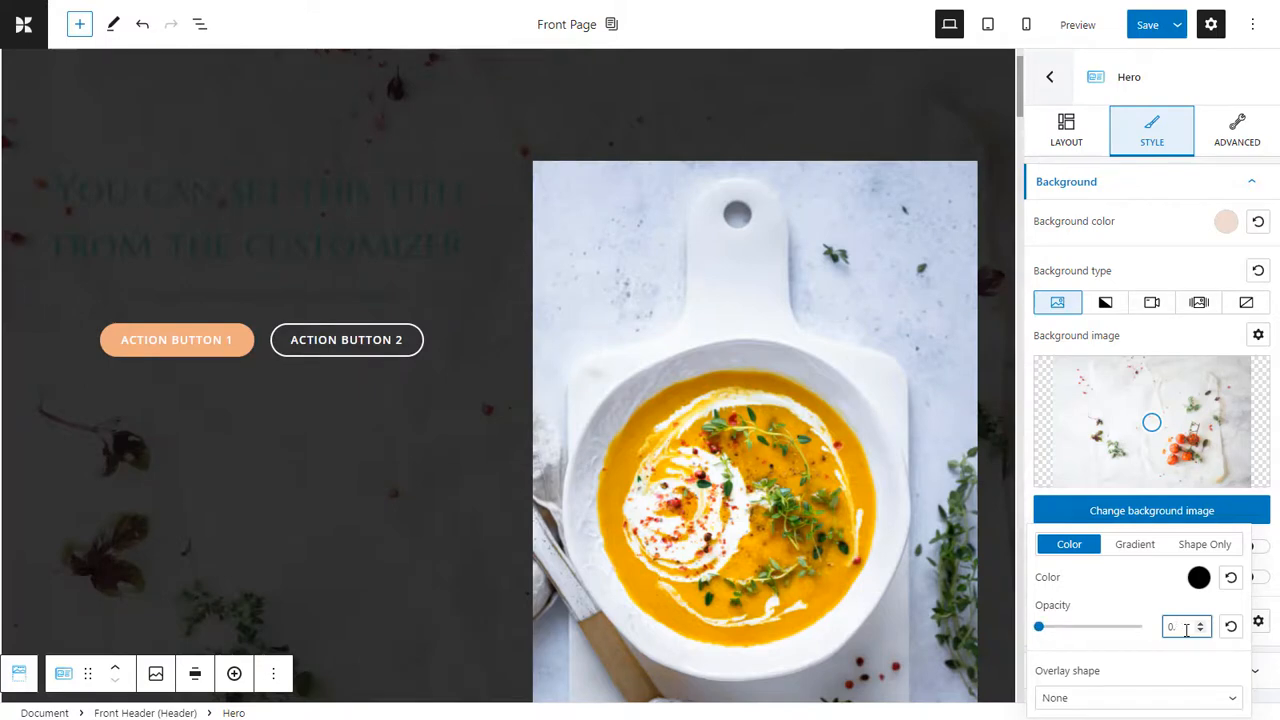
{"action": "type", "text": "2"}
{"action": "key", "text": "BackSpace"}
{"action": "type", "text": "1"}
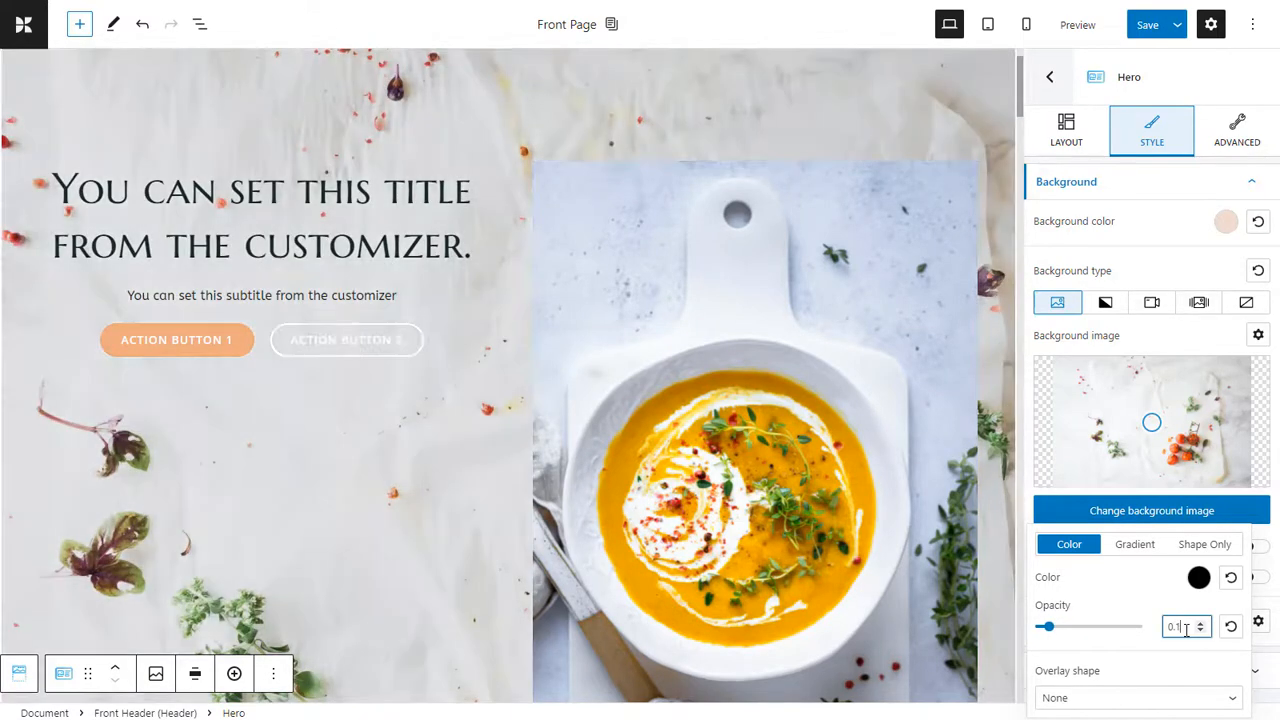
{"action": "scroll", "coordinate": [493, 481], "scroll_direction": "up", "scroll_amount": 2}
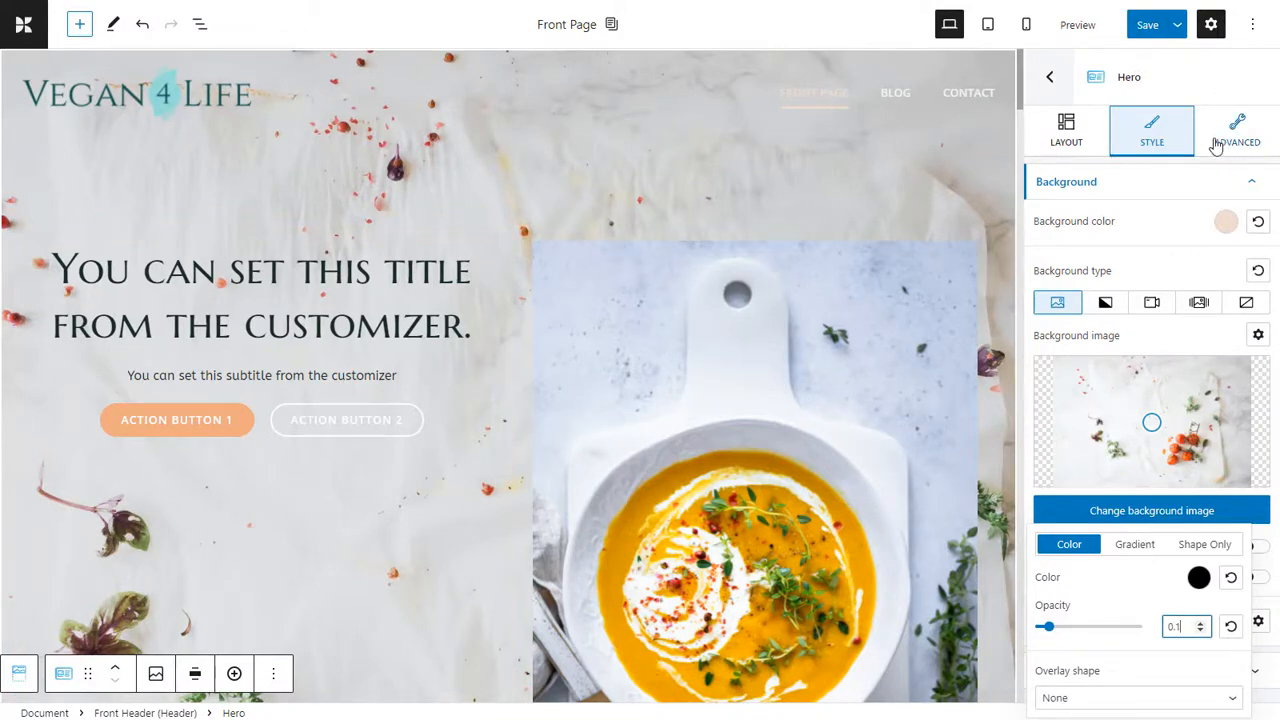
Examine the Background and Dividers groups in the Hero's advanced settings.
{"action": "left_click", "coordinate": [1246, 133]}
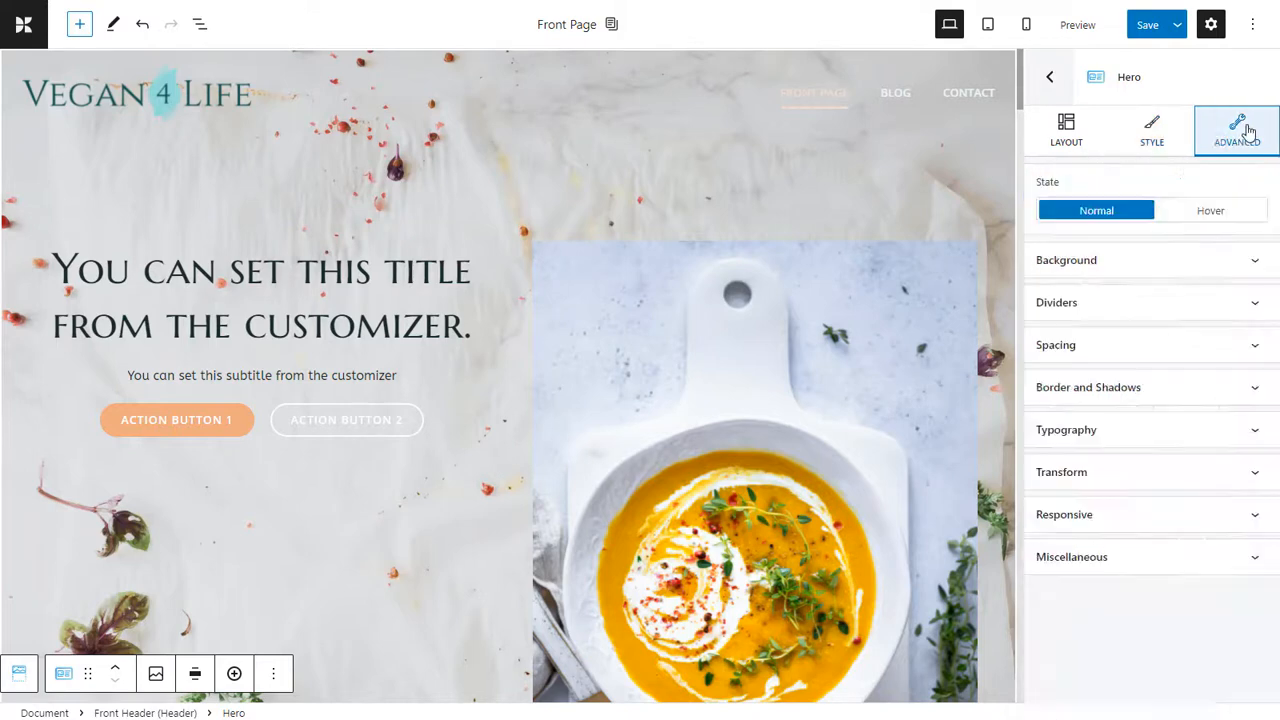
{"action": "left_click", "coordinate": [1213, 255]}
{"action": "left_click", "coordinate": [1246, 237]}
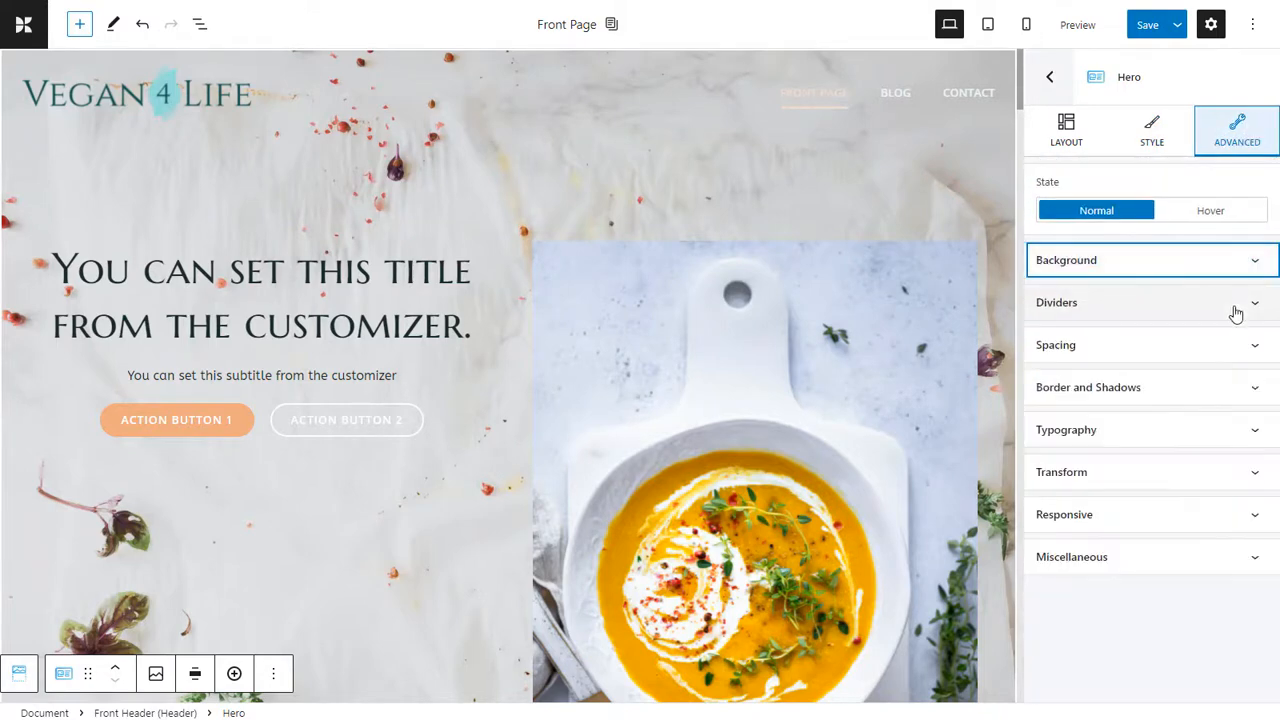
{"action": "left_click", "coordinate": [1239, 304]}
{"action": "left_click", "coordinate": [1239, 304]}
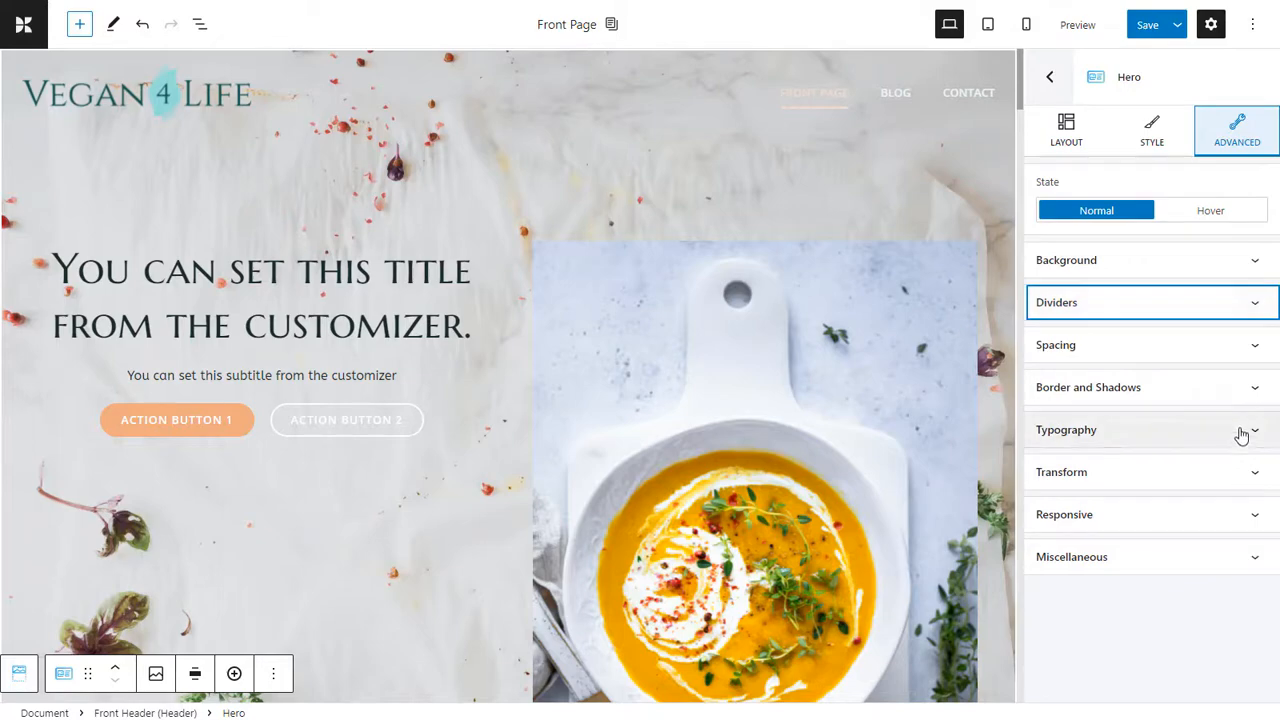